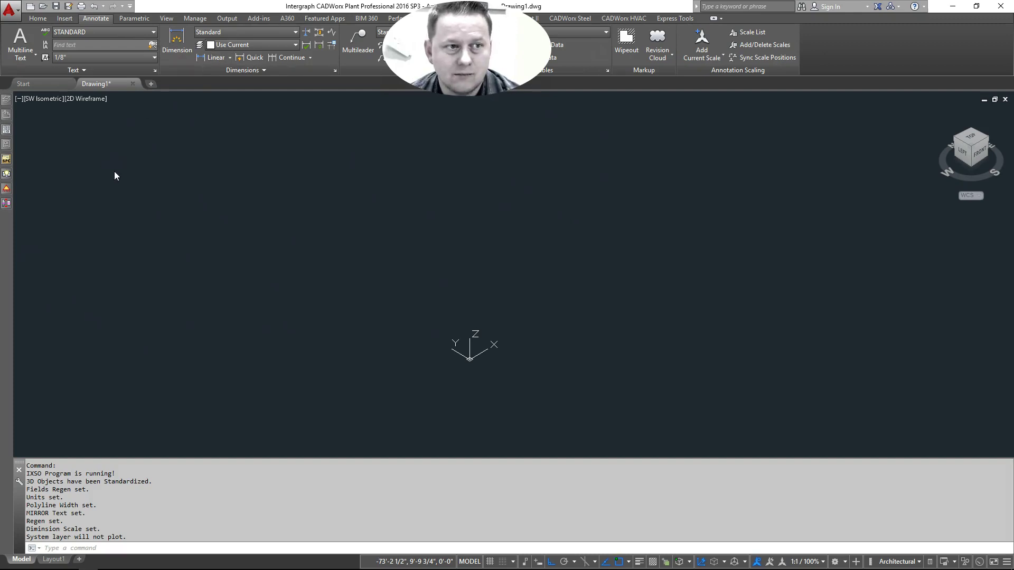
# Step: Close Drawing1 without saving and start a new drawing from the Clean-Start-LO.dwt template
pyautogui.click(132, 84)
pyautogui.click(503, 314)
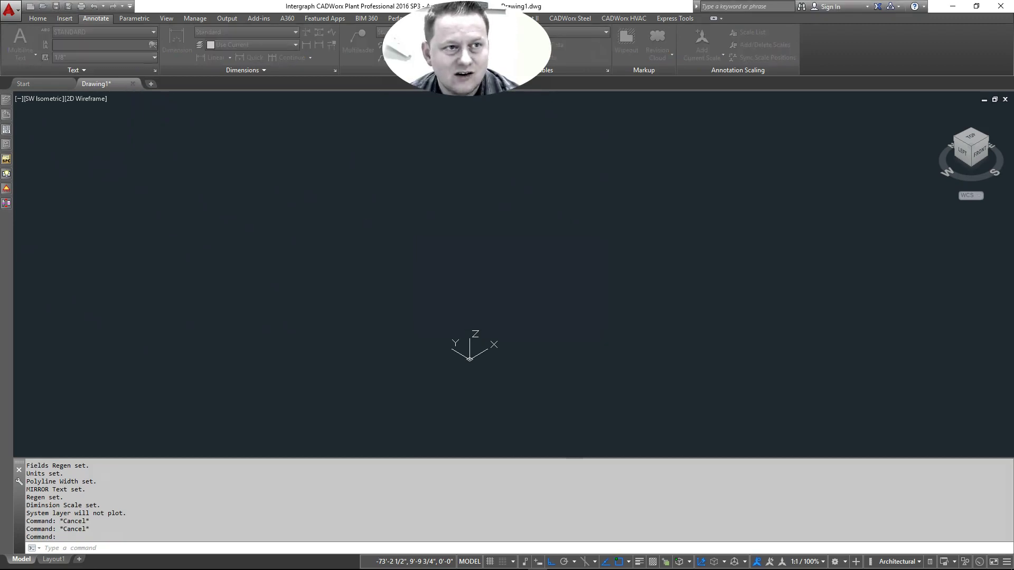
pyautogui.click(29, 7)
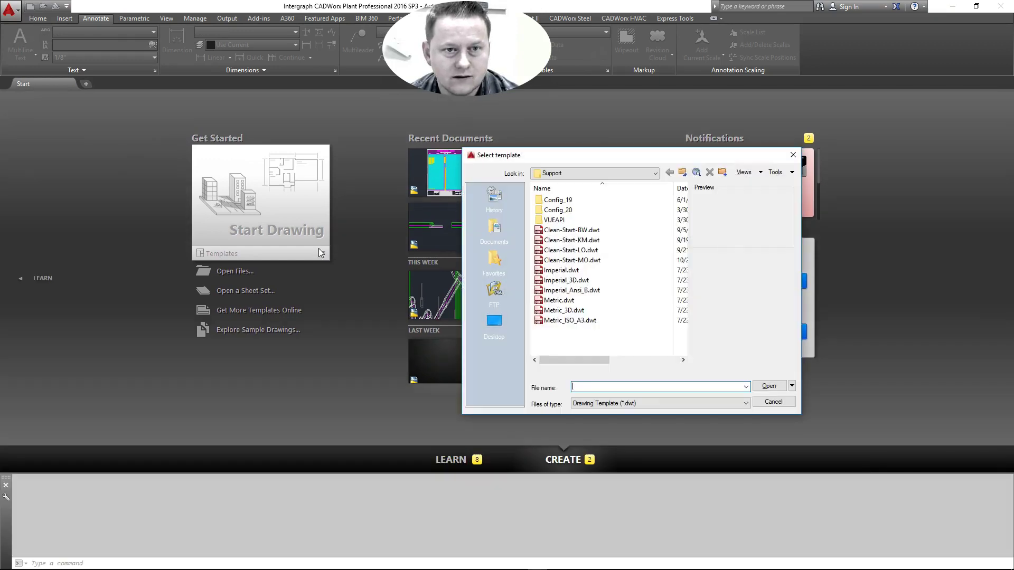
pyautogui.click(580, 251)
pyautogui.click(768, 386)
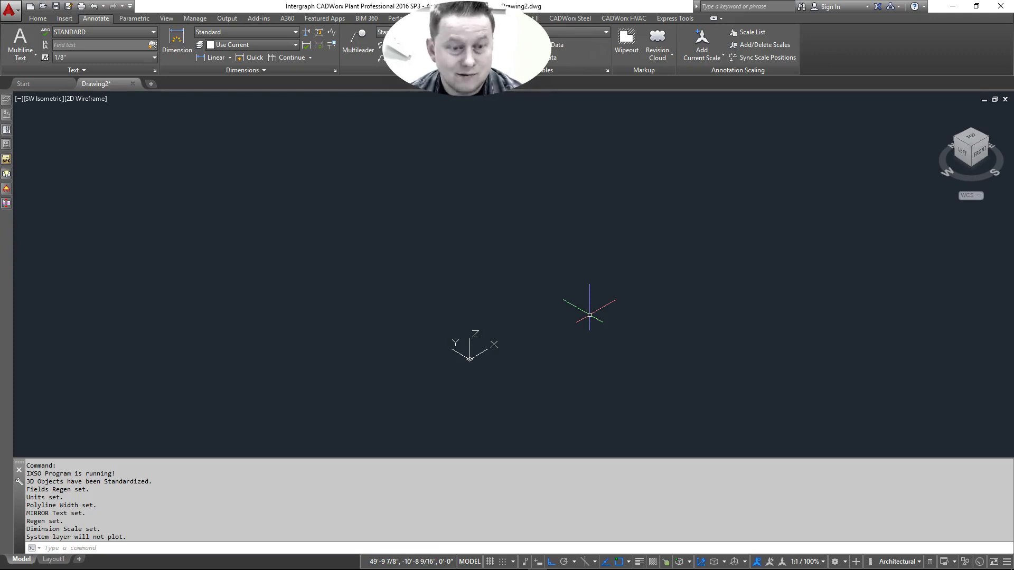
# Step: Open Plant Setup with the SETUP command and show its Configuration Settings
pyautogui.write('se')
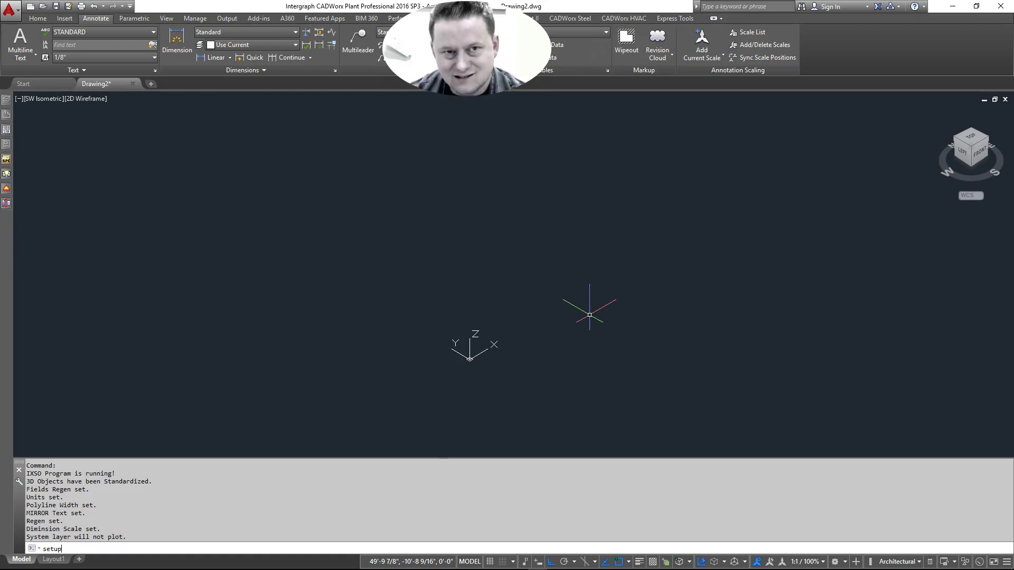
pyautogui.write('tup')
pyautogui.press('Return')
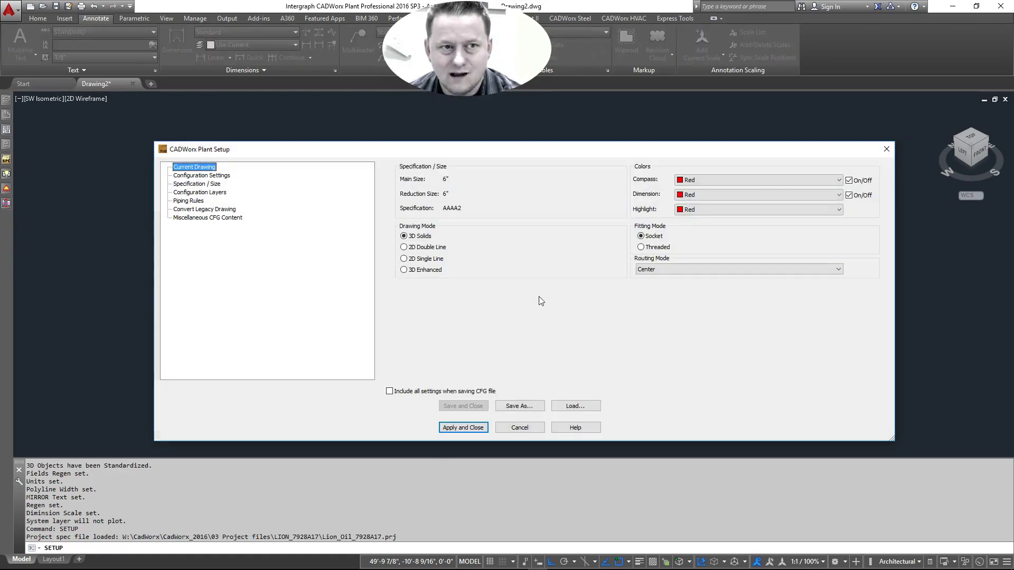
pyautogui.moveTo(363, 149); pyautogui.dragTo(326, 140)
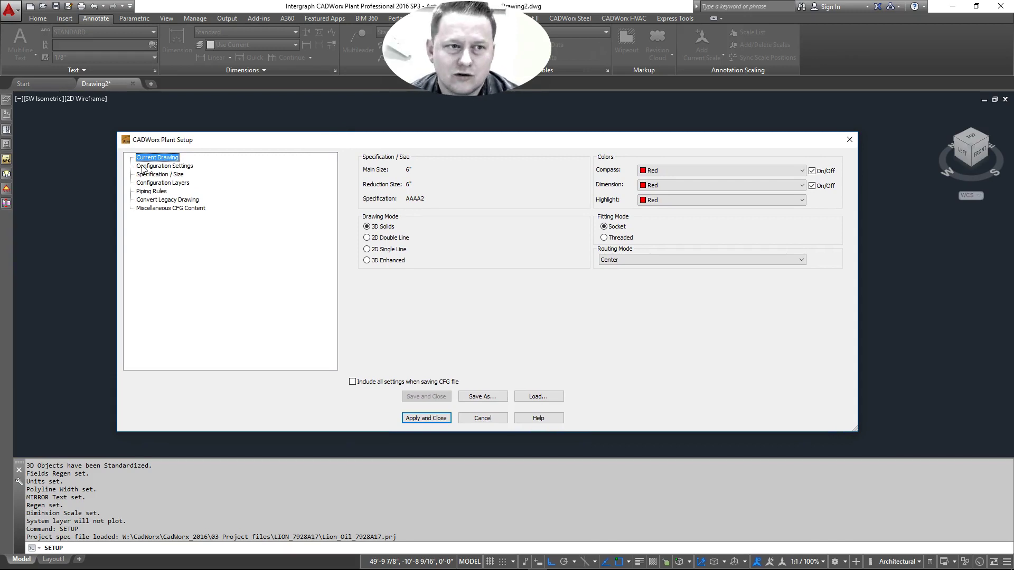
pyautogui.click(165, 167)
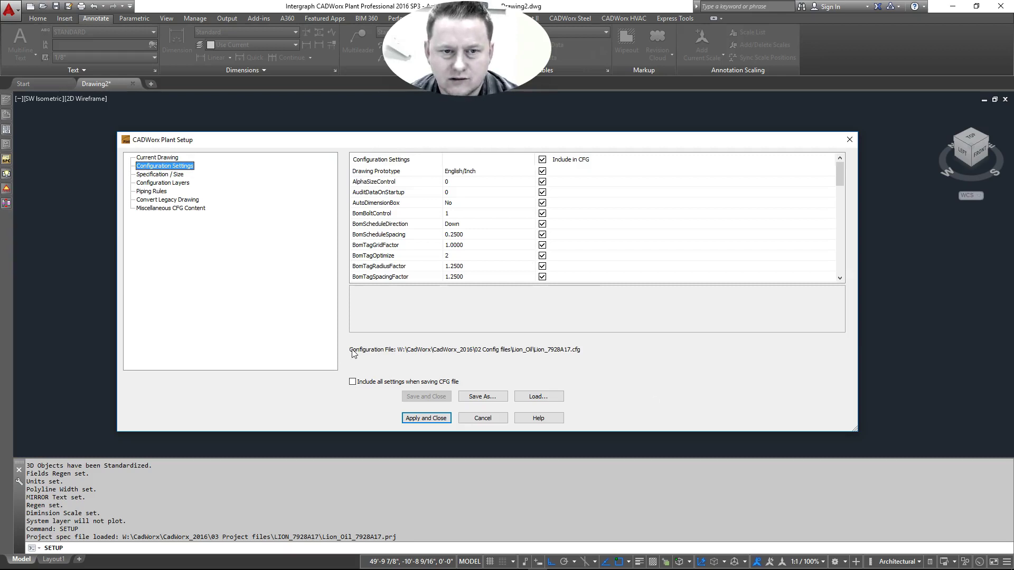
# Step: Load Lion_7928A17.cfg from the 02 Config files\Lion_Oil folder
pyautogui.click(539, 396)
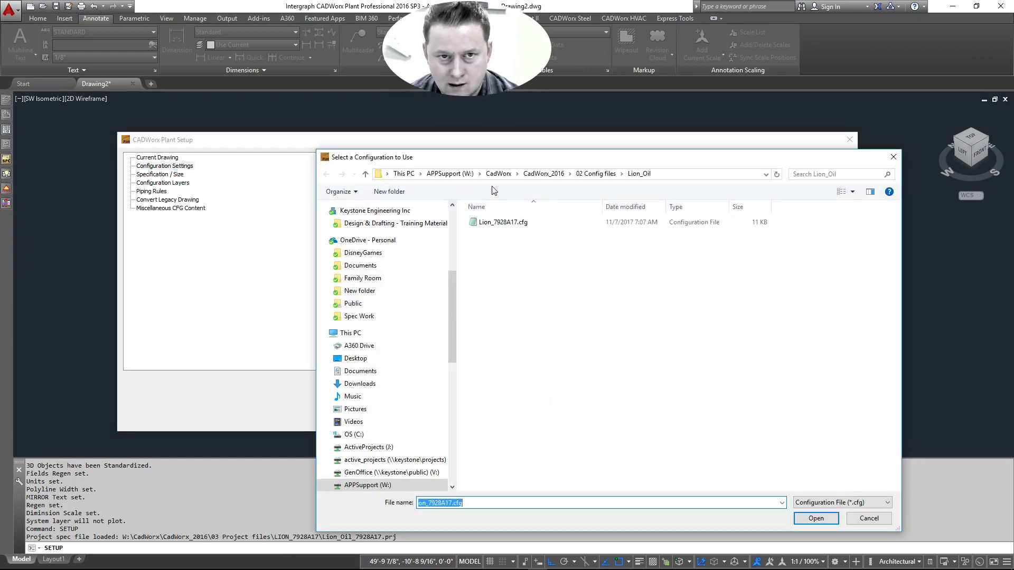
pyautogui.click(543, 174)
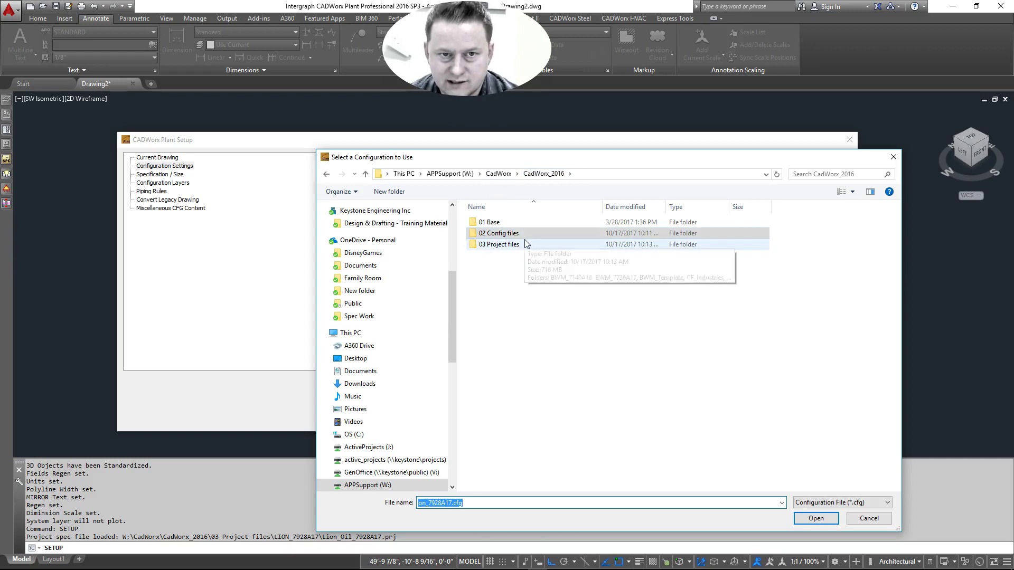
pyautogui.doubleClick(498, 233)
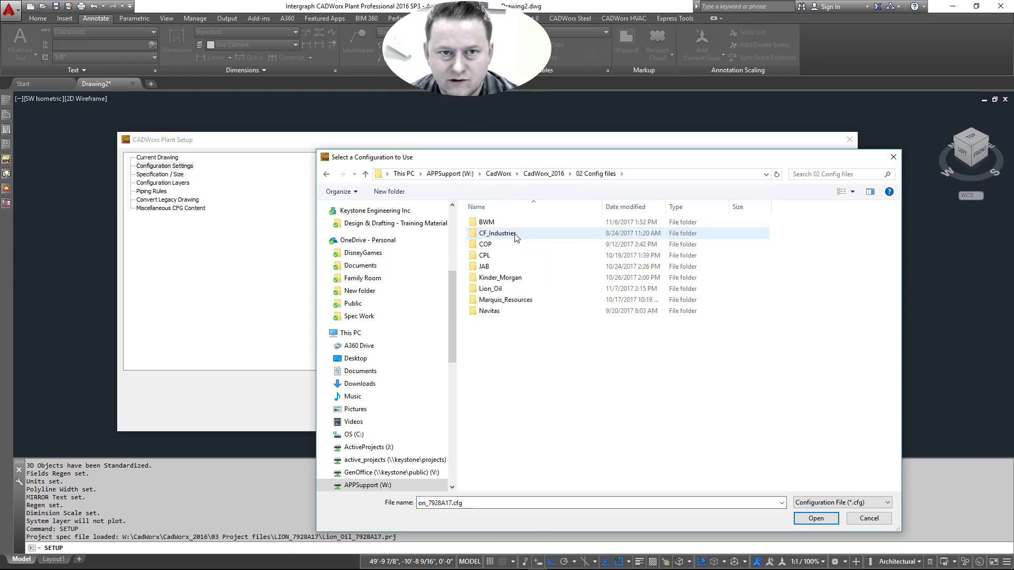
pyautogui.click(498, 291)
pyautogui.doubleClick(498, 289)
pyautogui.doubleClick(489, 225)
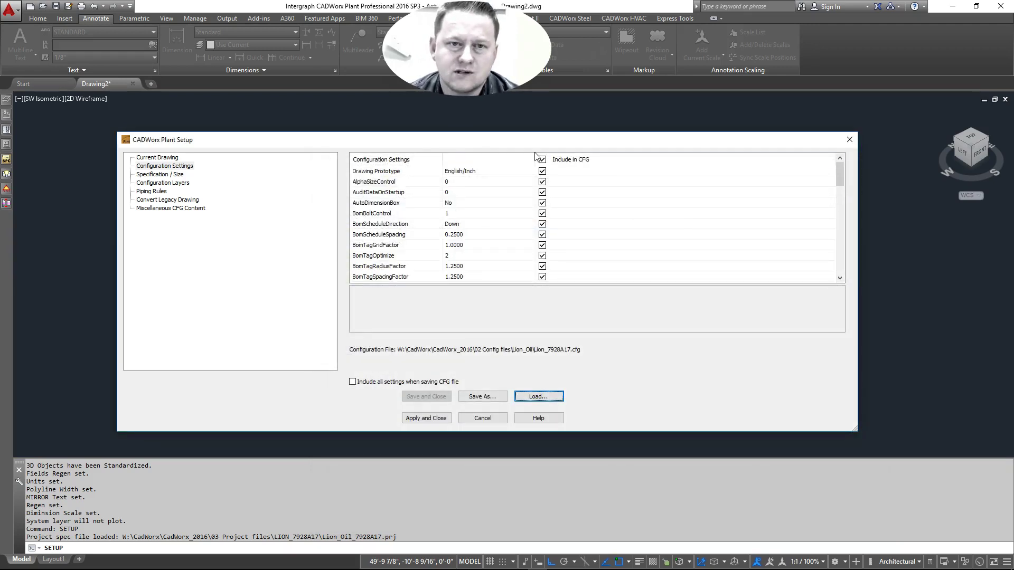
# Step: Widen the value column, inspect IsogenDefaultStyle and IsogenSetting, and browse the default style in I-Configure
pyautogui.moveTo(533, 156); pyautogui.dragTo(590, 156)
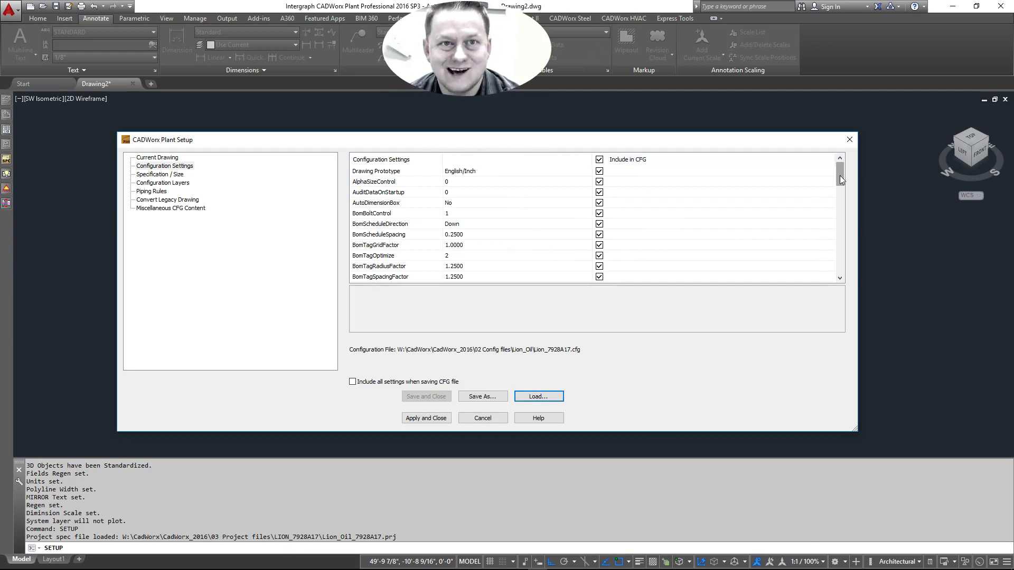
pyautogui.moveTo(840, 176); pyautogui.dragTo(838, 218)
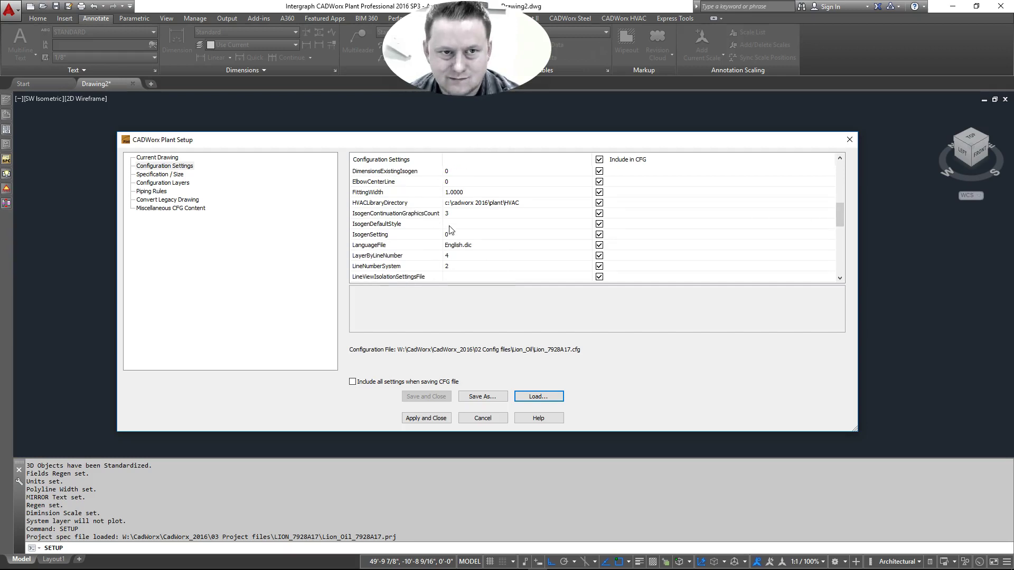
pyautogui.click(453, 225)
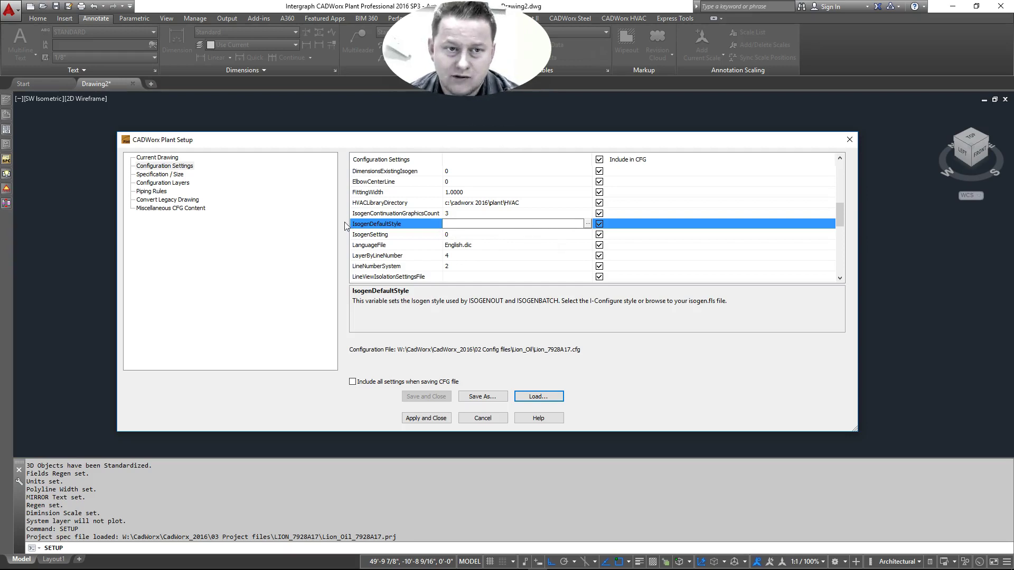
pyautogui.click(394, 234)
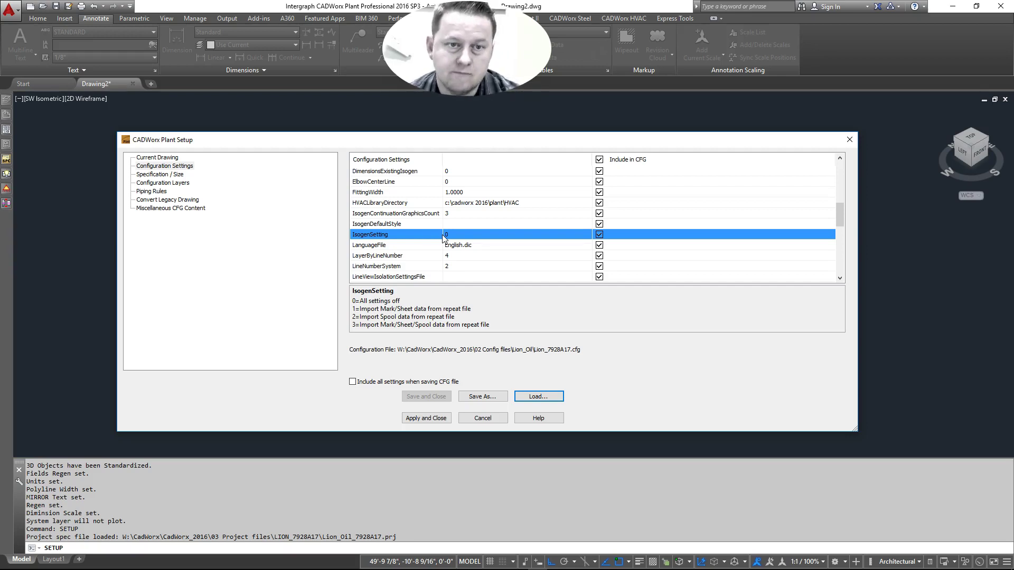
pyautogui.click(462, 224)
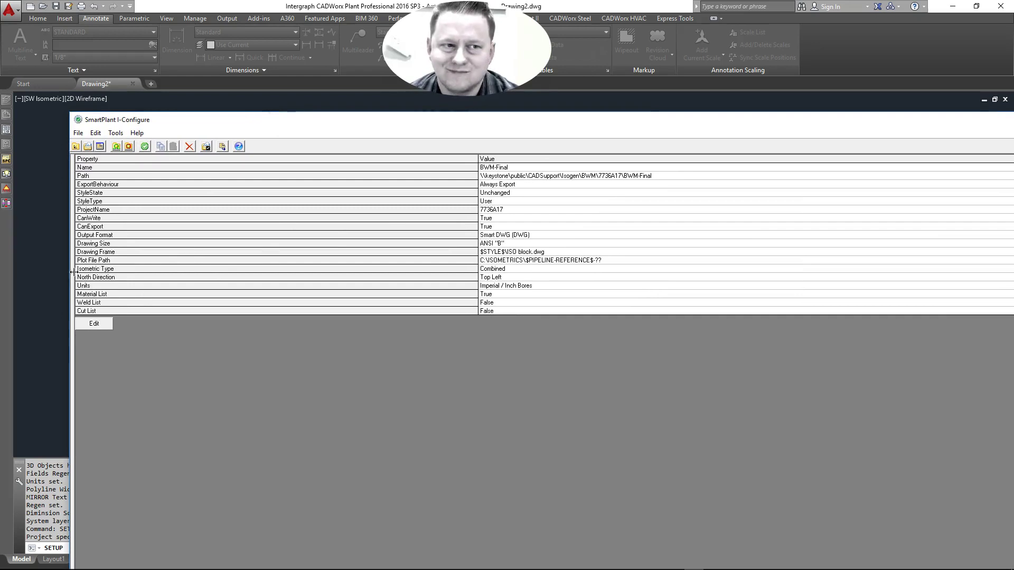
# Step: Resize the I-Configure style folder tree pane to review the BWM-Final style
pyautogui.moveTo(73, 271); pyautogui.dragTo(301, 273)
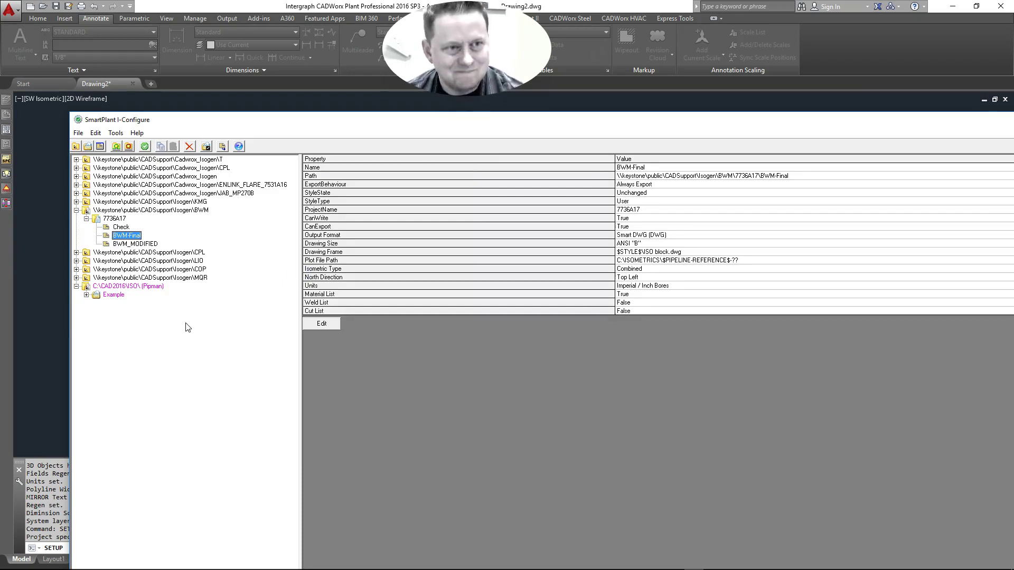
pyautogui.moveTo(300, 258); pyautogui.dragTo(77, 261)
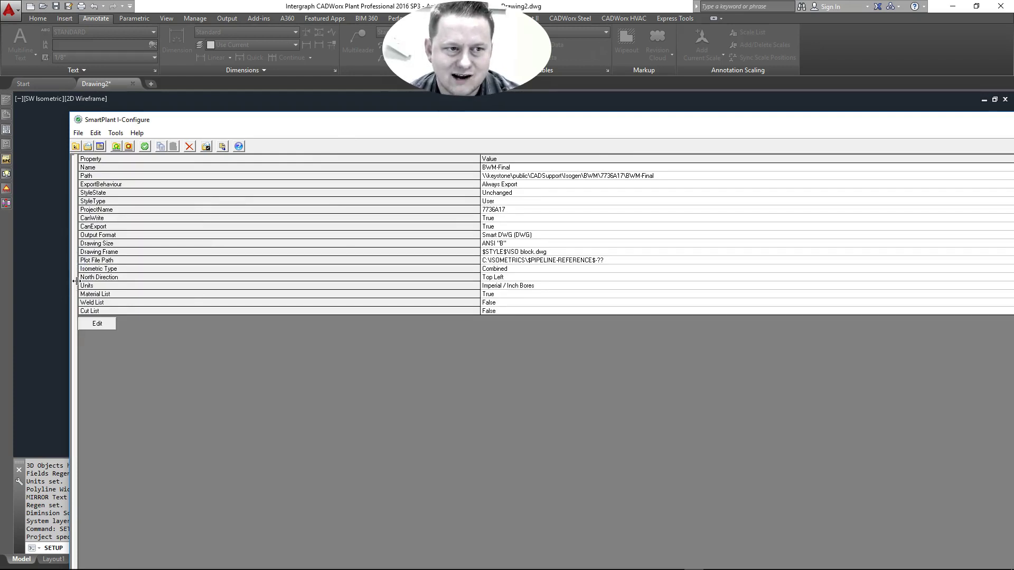
pyautogui.moveTo(76, 280); pyautogui.dragTo(283, 283)
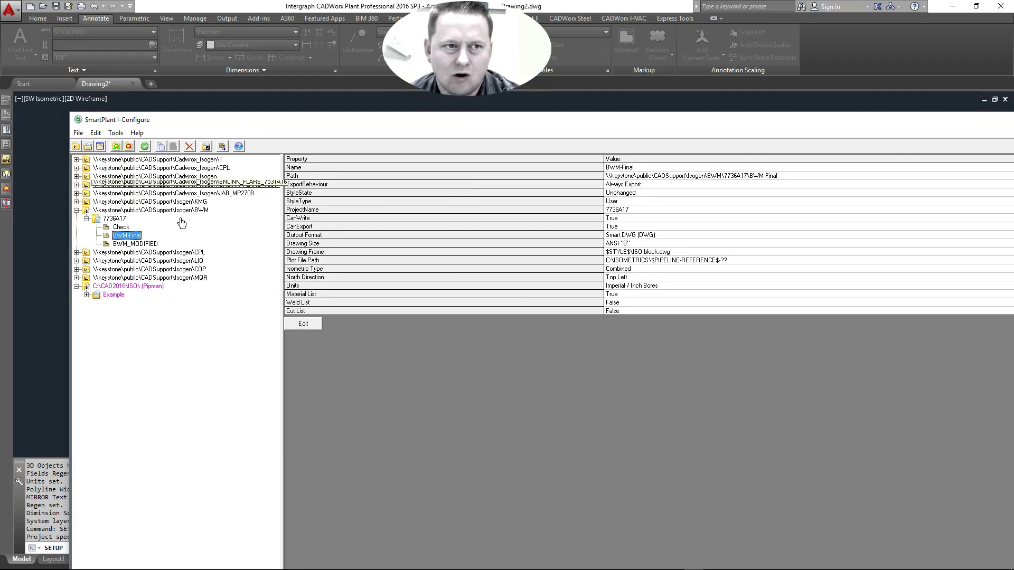
pyautogui.moveTo(263, 120)
pyautogui.mouseDown()
pyautogui.moveTo(265, 98)
pyautogui.moveTo(272, 123)
pyautogui.mouseUp()
# Step: Close I-Configure, review the settings with IsogenSetting left at 0, and save and close Setup
pyautogui.hotkey('alt', 'F4')
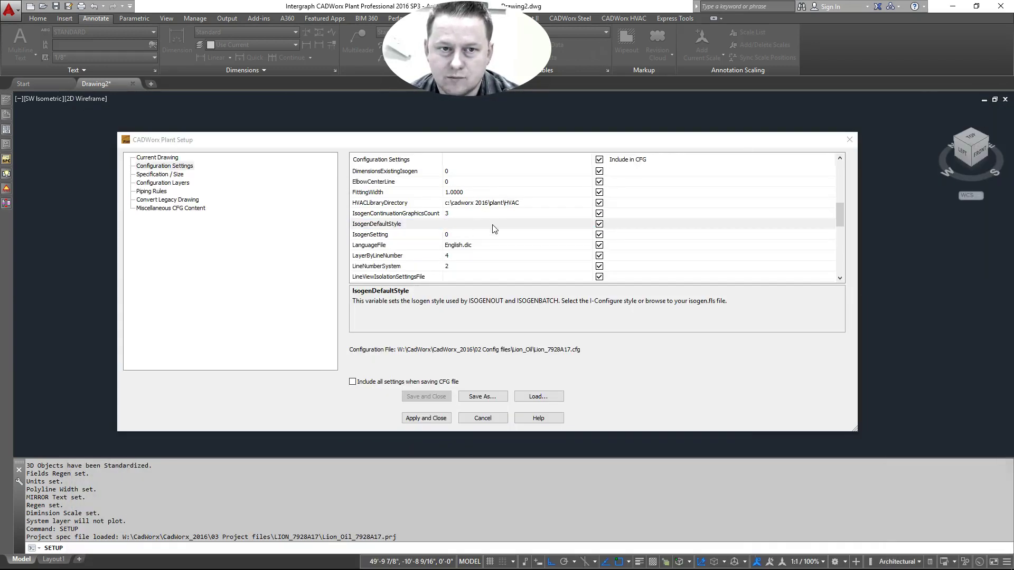
pyautogui.click(482, 224)
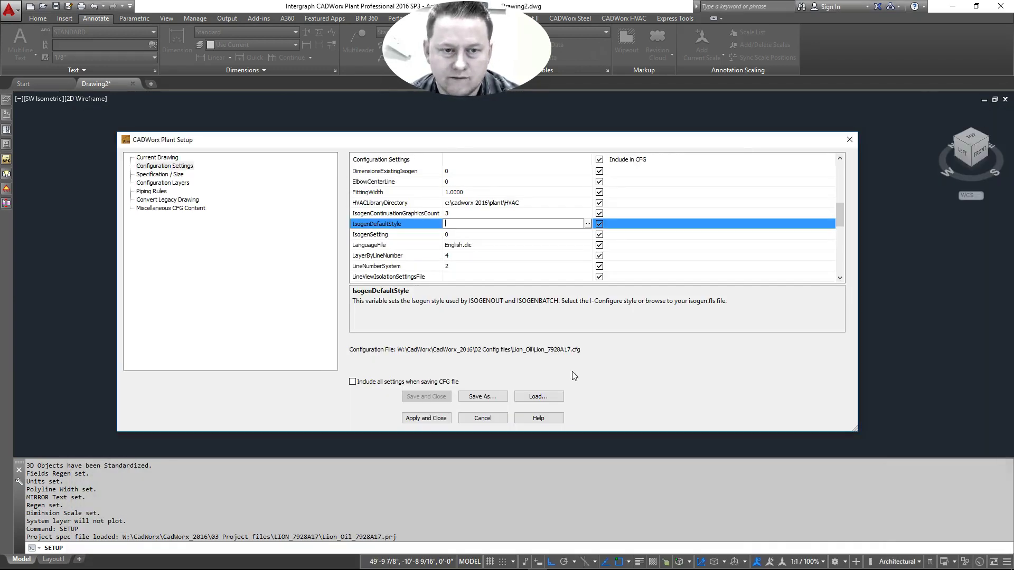
pyautogui.click(472, 239)
pyautogui.click(464, 245)
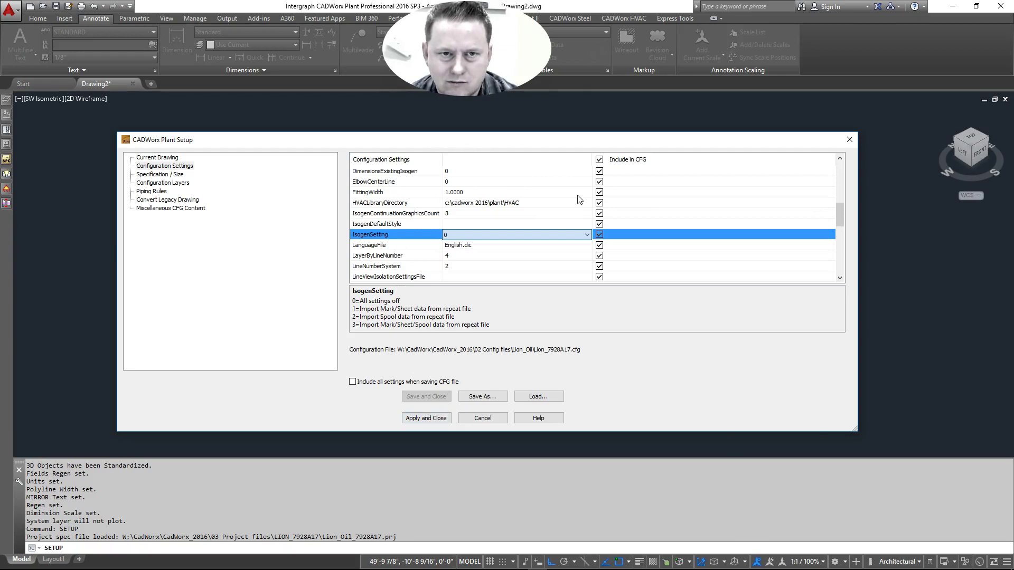
pyautogui.click(525, 202)
pyautogui.click(525, 202)
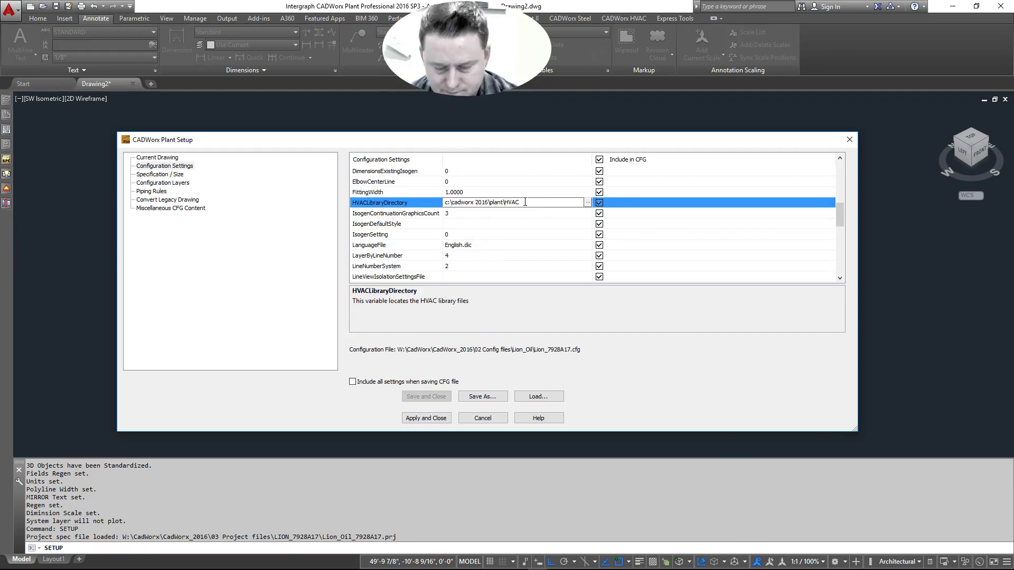
pyautogui.click(518, 222)
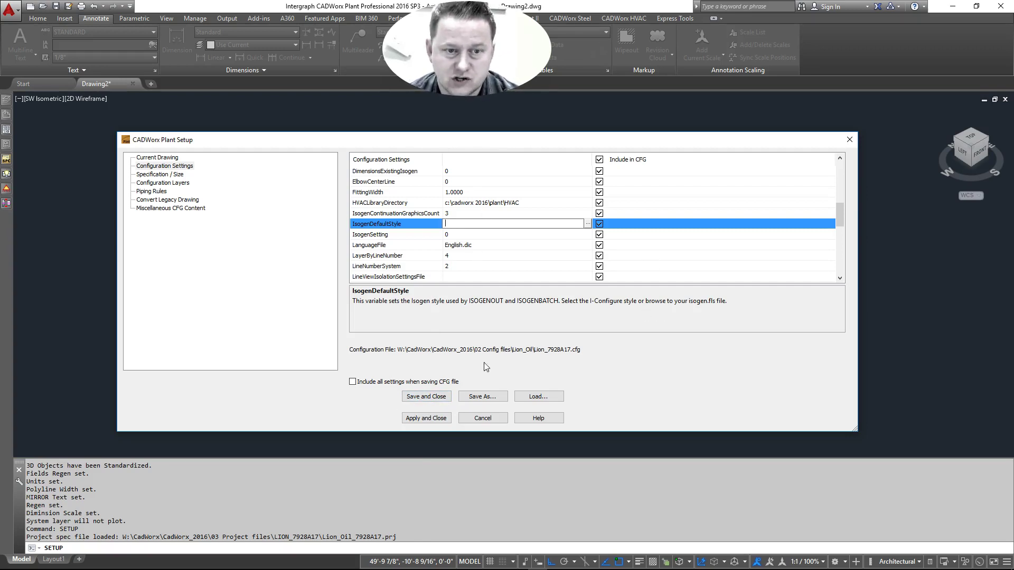
pyautogui.click(429, 401)
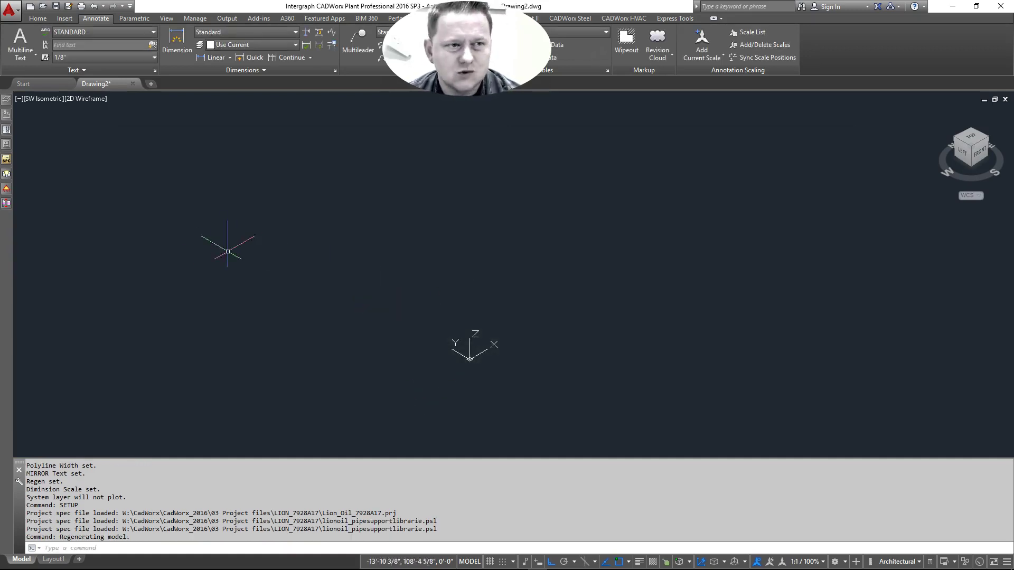
# Step: In Spec View, set the main size to 8" with the AAAA2 specification
pyautogui.click(6, 160)
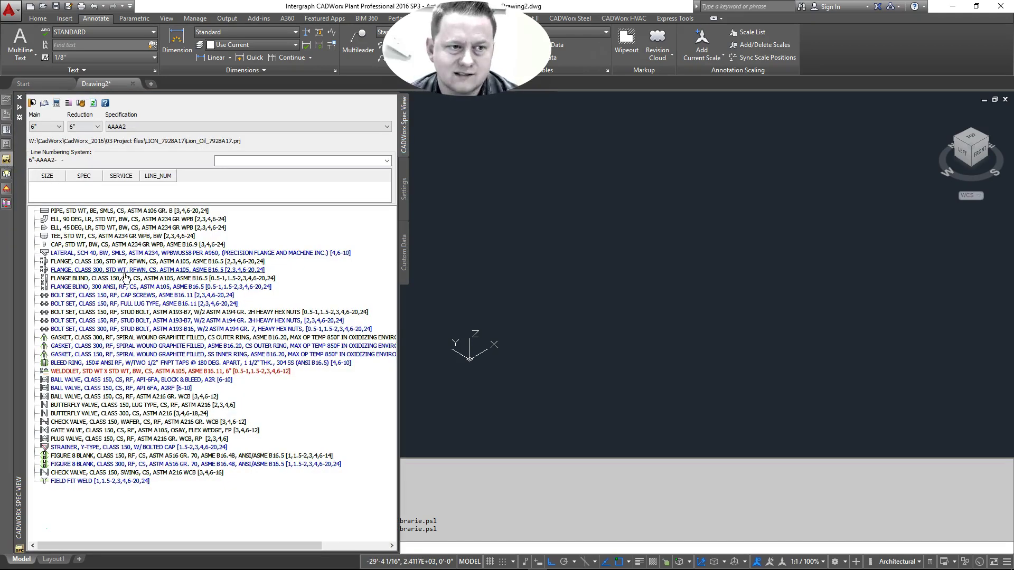
pyautogui.click(48, 127)
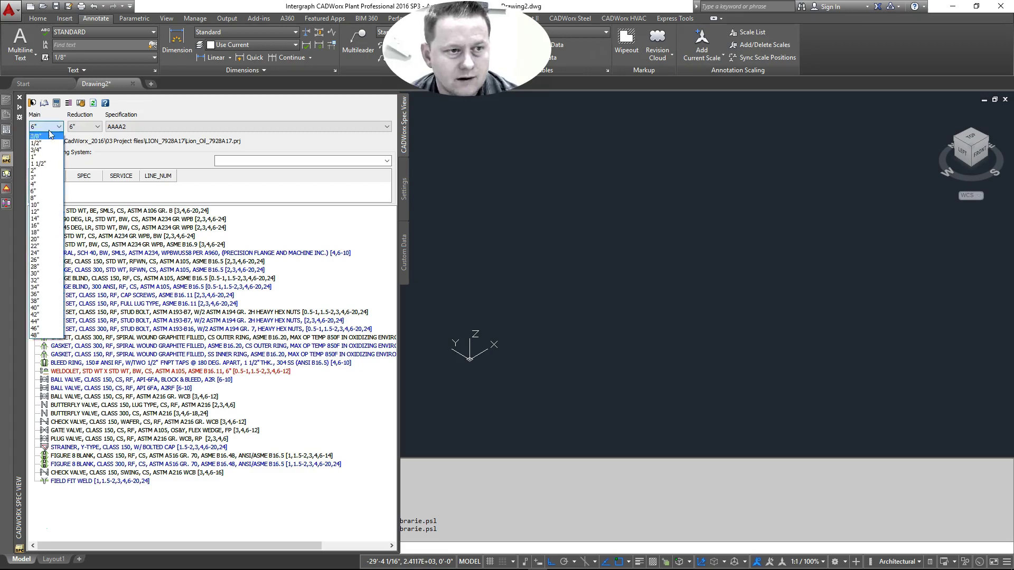
pyautogui.click(46, 198)
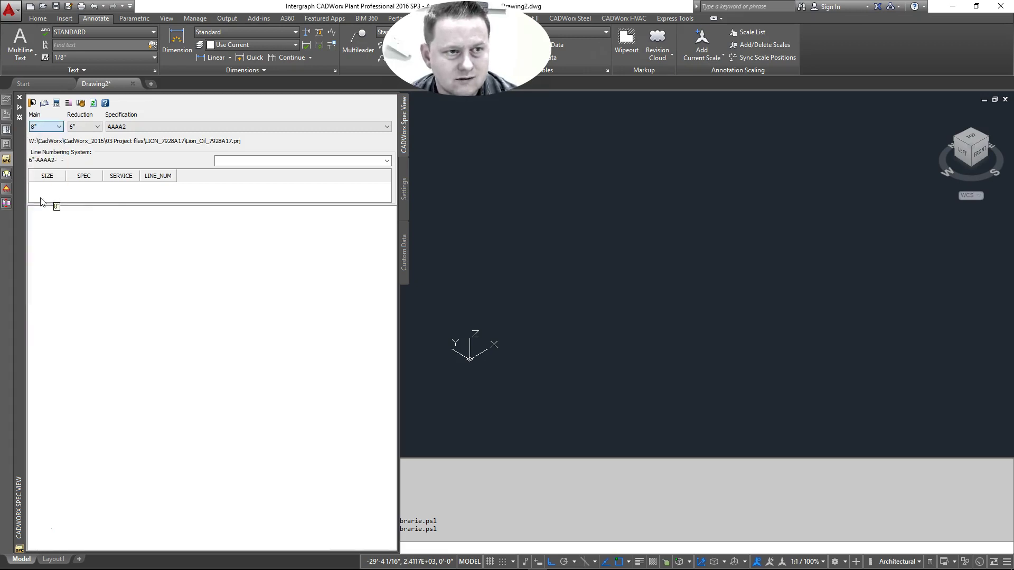
pyautogui.click(116, 126)
pyautogui.click(116, 136)
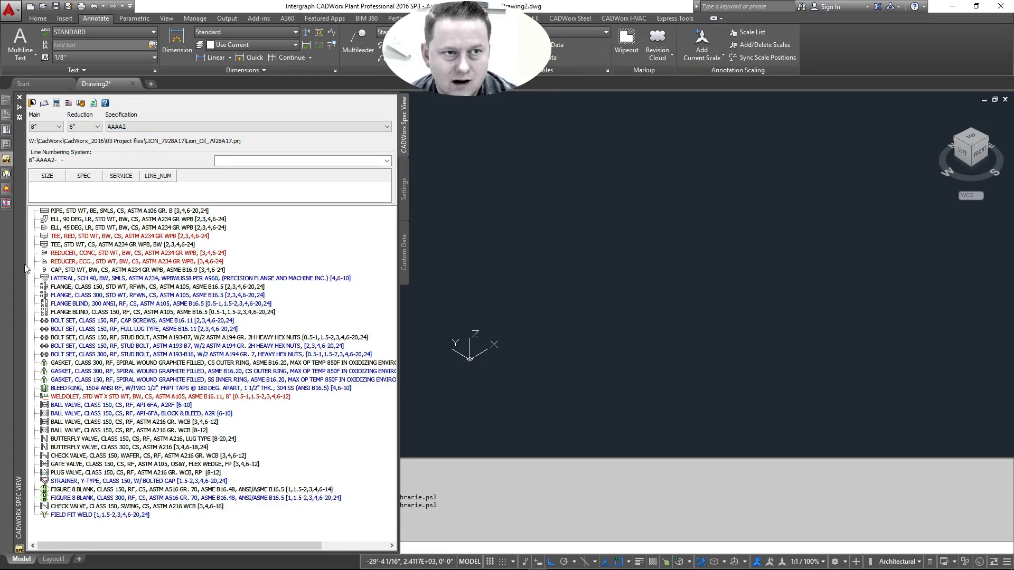
# Step: Route a straight pipe run through the picked end points and finish routing
pyautogui.doubleClick(68, 211)
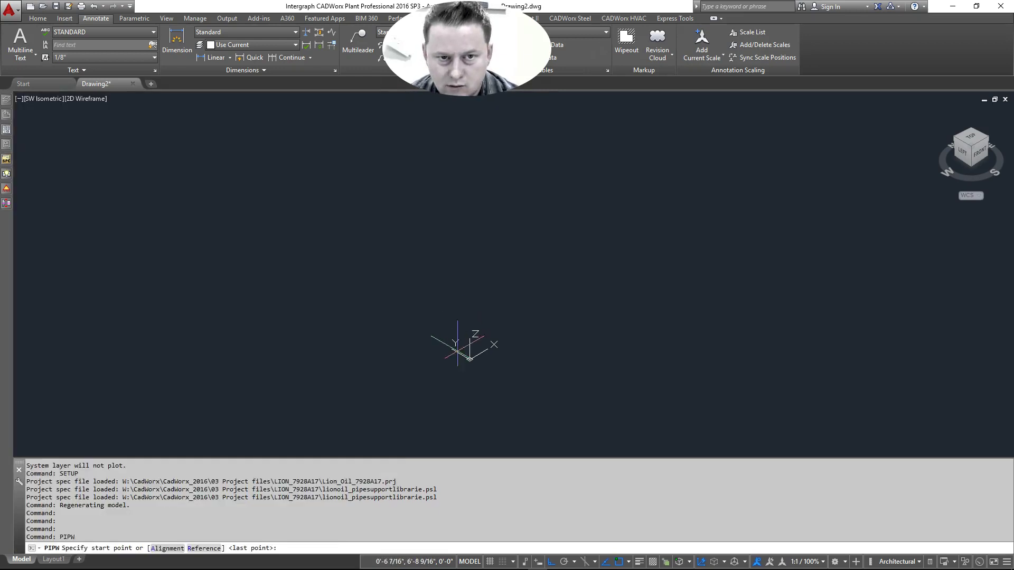
pyautogui.click(493, 329)
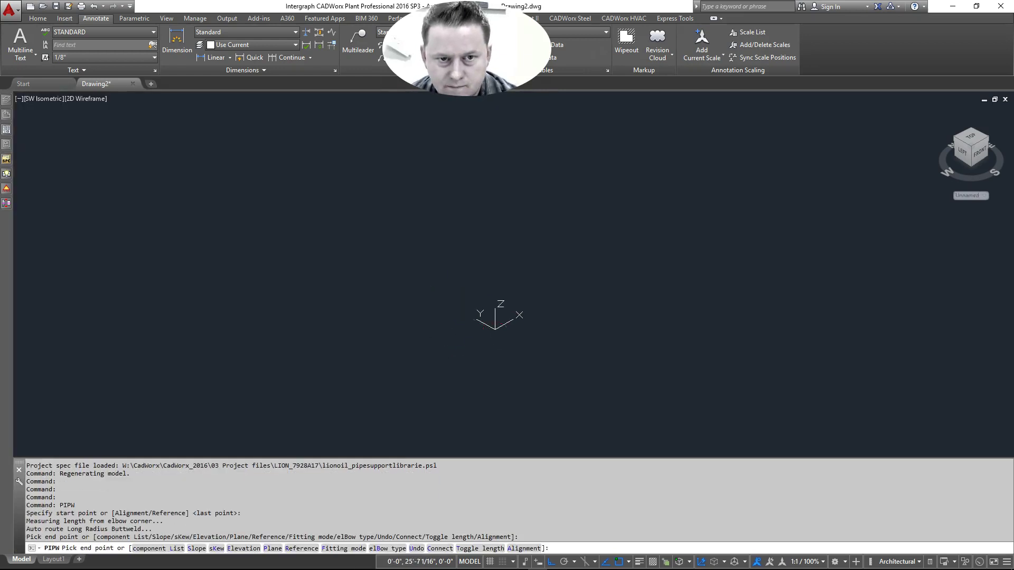
pyautogui.click(511, 263)
pyautogui.rightClick(514, 264)
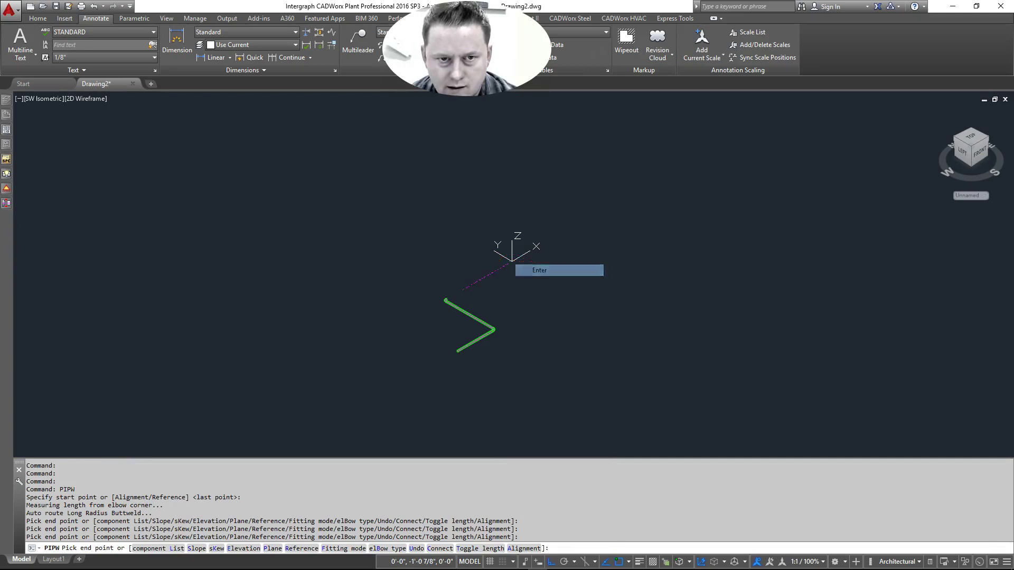
pyautogui.click(539, 270)
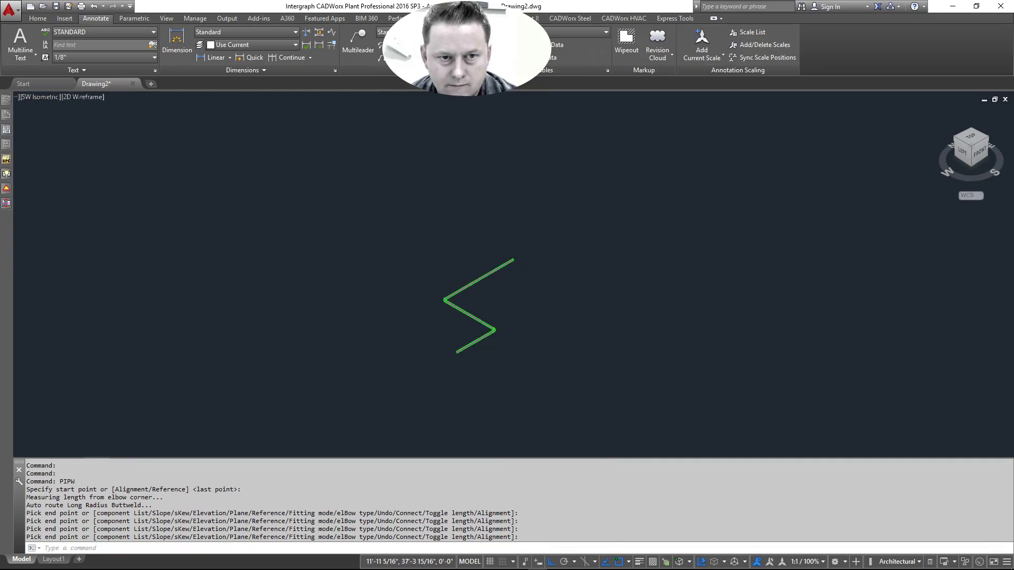
# Step: Zoom extents to fit the whole pipe run and show the CADWorx Plant I tools
pyautogui.middleClick(434, 294)
pyautogui.middleClick(435, 294)
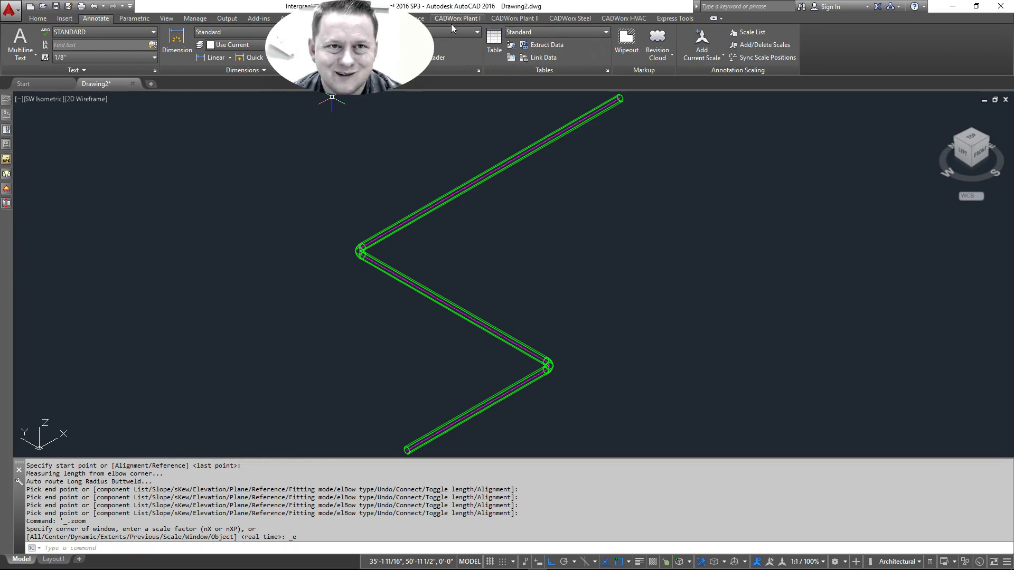
pyautogui.click(452, 19)
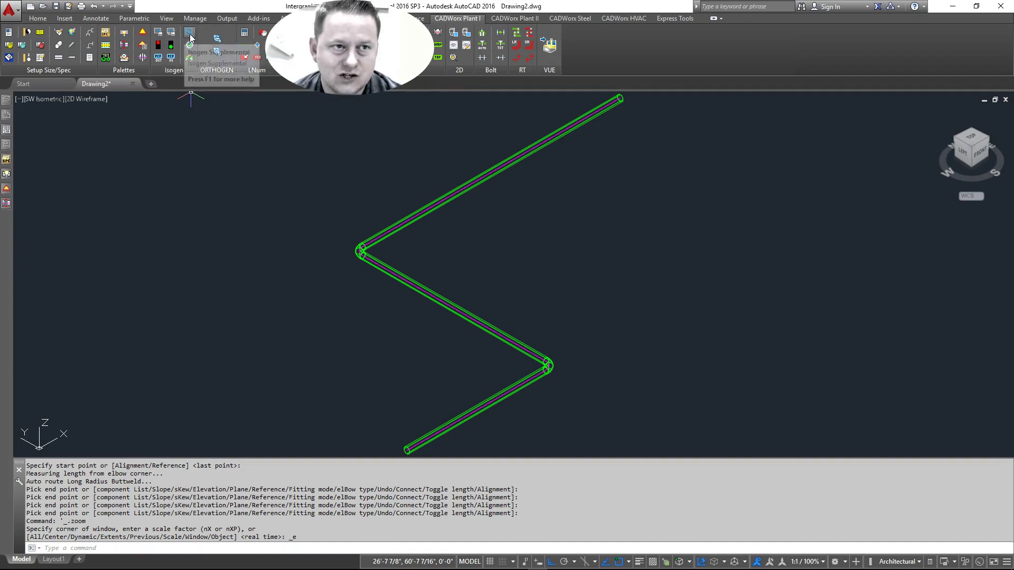
# Step: Start Isogen Out and move the Select Isogen Style dialog clear of the pipe
pyautogui.click(158, 32)
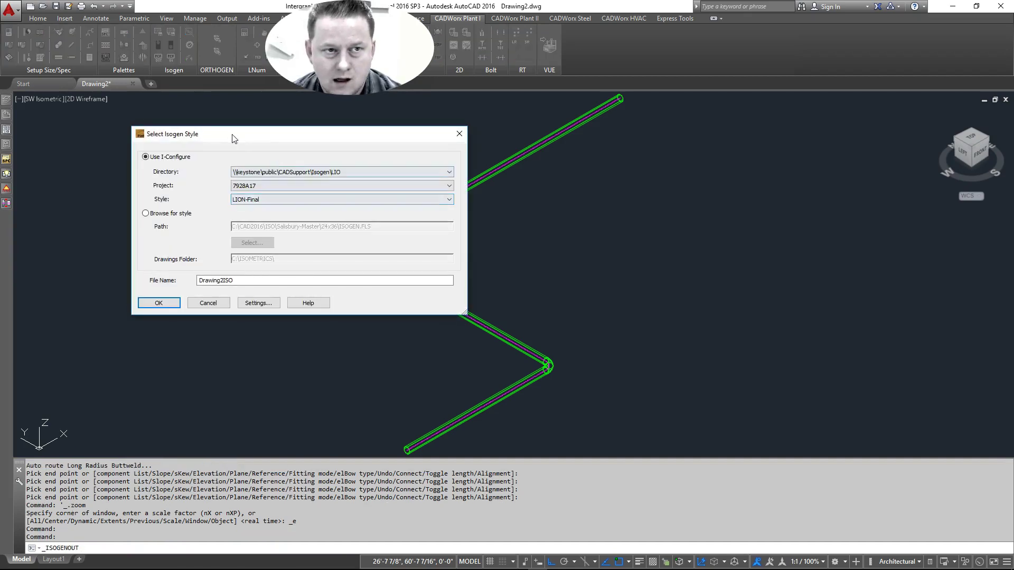
pyautogui.moveTo(216, 132); pyautogui.dragTo(653, 169)
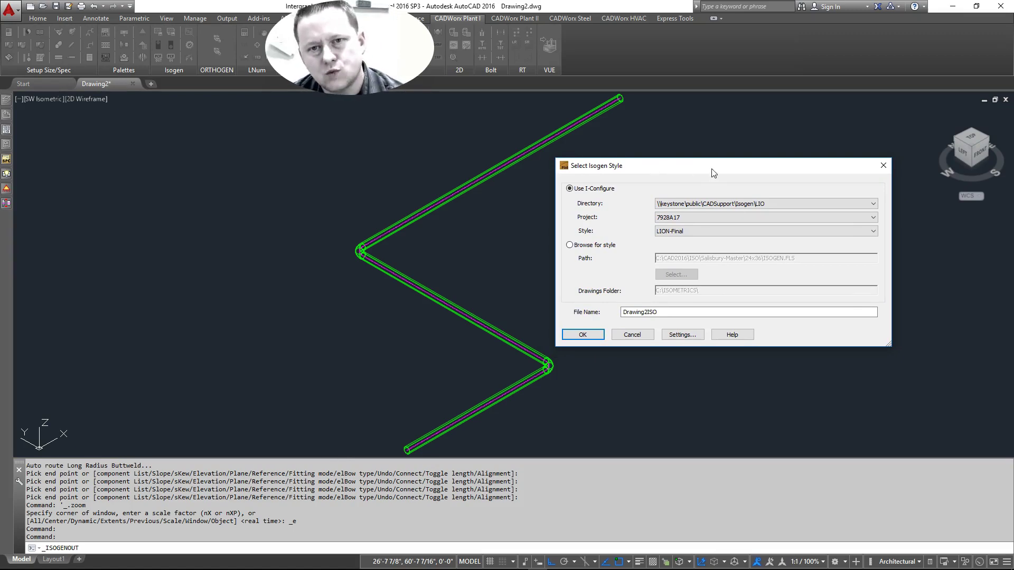
pyautogui.moveTo(703, 170)
pyautogui.mouseDown()
pyautogui.moveTo(393, 196)
pyautogui.moveTo(525, 166)
pyautogui.moveTo(733, 163)
pyautogui.moveTo(679, 170)
pyautogui.moveTo(705, 168)
pyautogui.mouseUp()
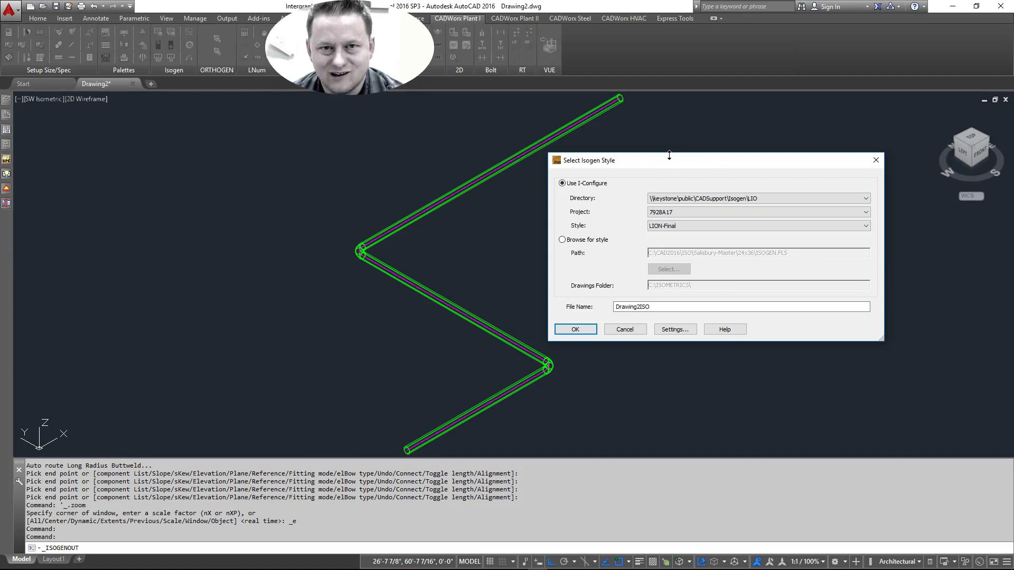
pyautogui.moveTo(671, 166)
pyautogui.mouseDown()
pyautogui.moveTo(663, 157)
pyautogui.moveTo(678, 150)
pyautogui.moveTo(661, 149)
pyautogui.mouseUp()
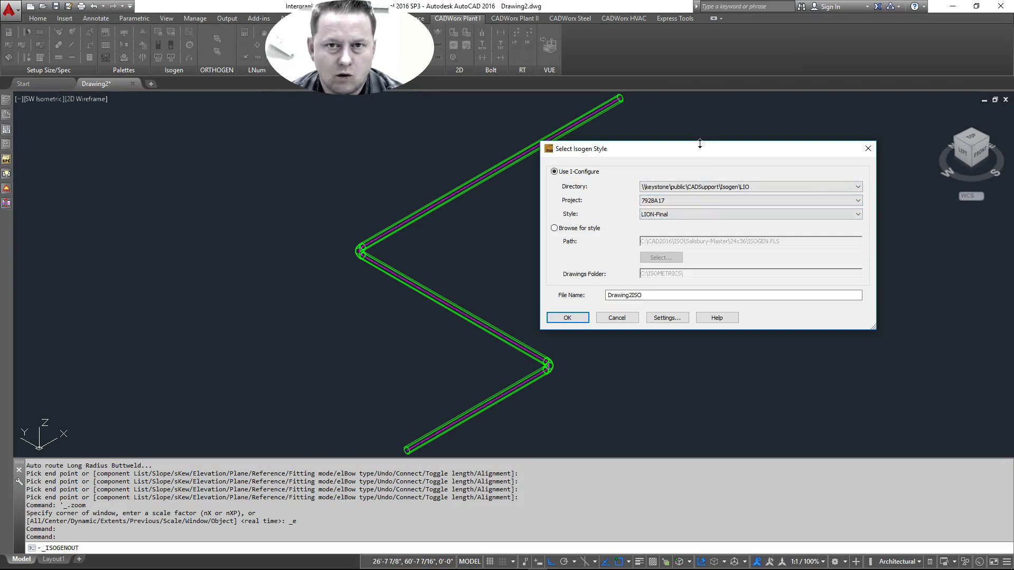
pyautogui.moveTo(653, 147); pyautogui.dragTo(659, 163)
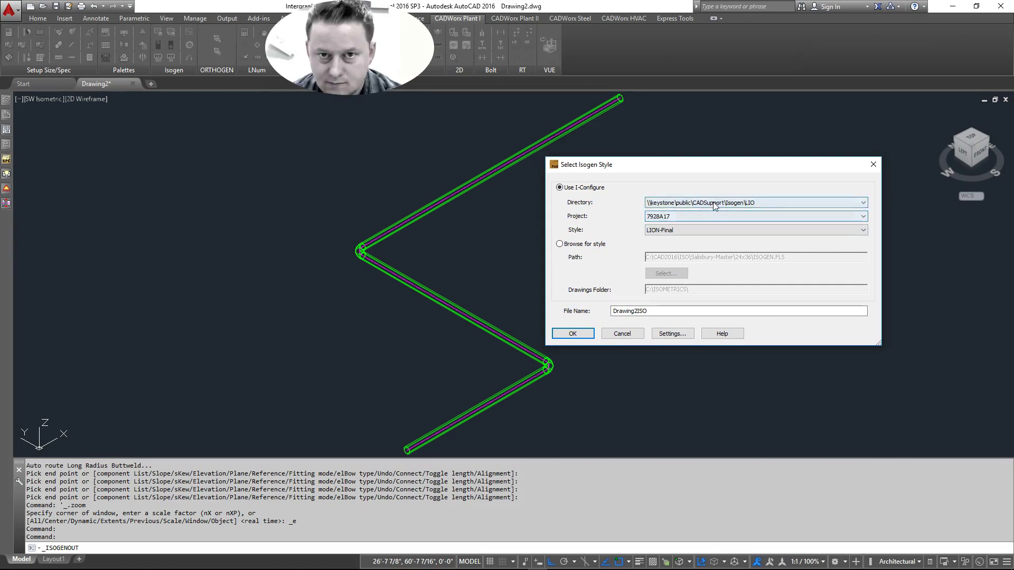
# Step: Choose directory LIO, project 7928A17 and style LION-Final, then confirm
pyautogui.click(776, 203)
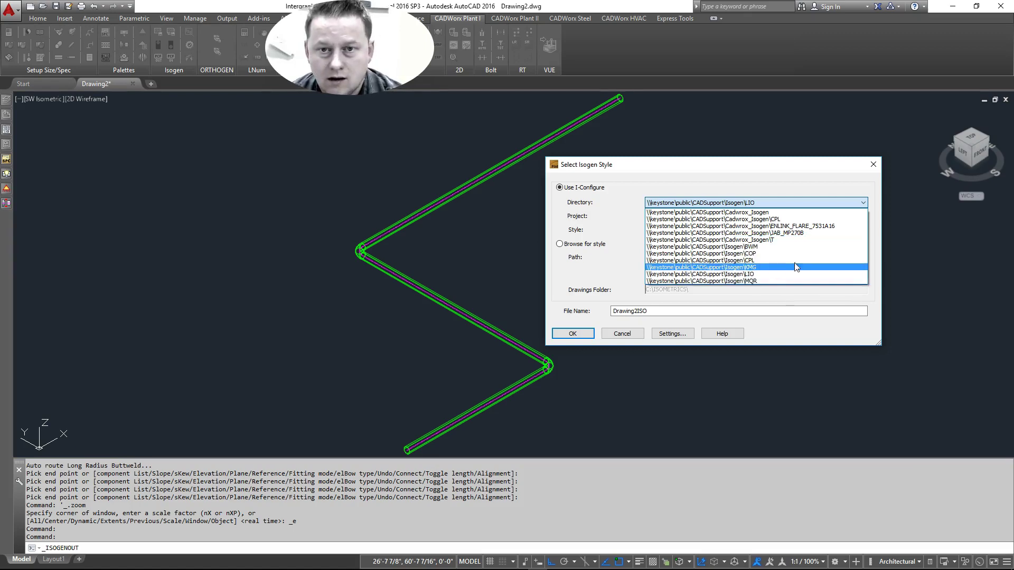
pyautogui.click(762, 274)
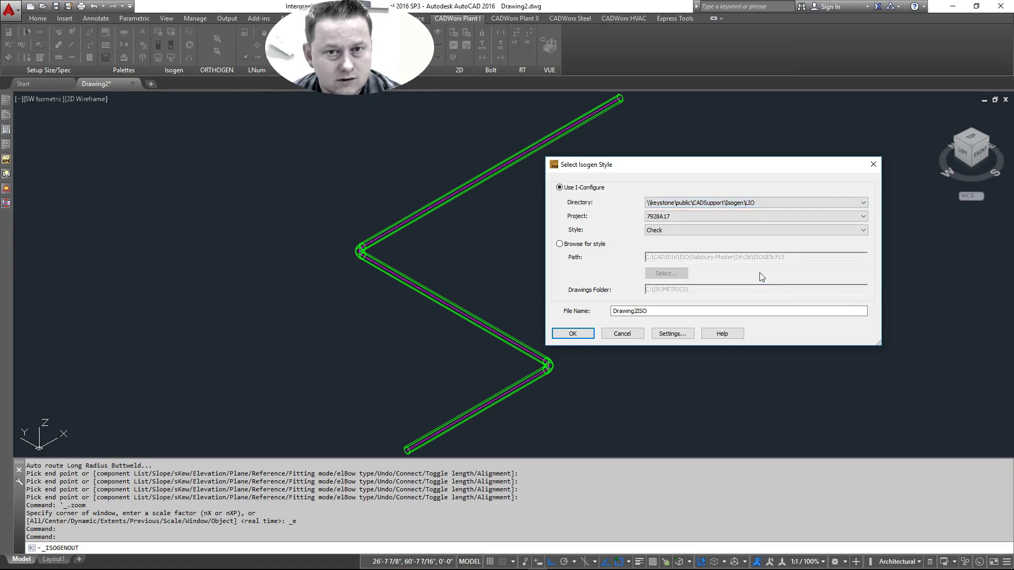
pyautogui.click(660, 218)
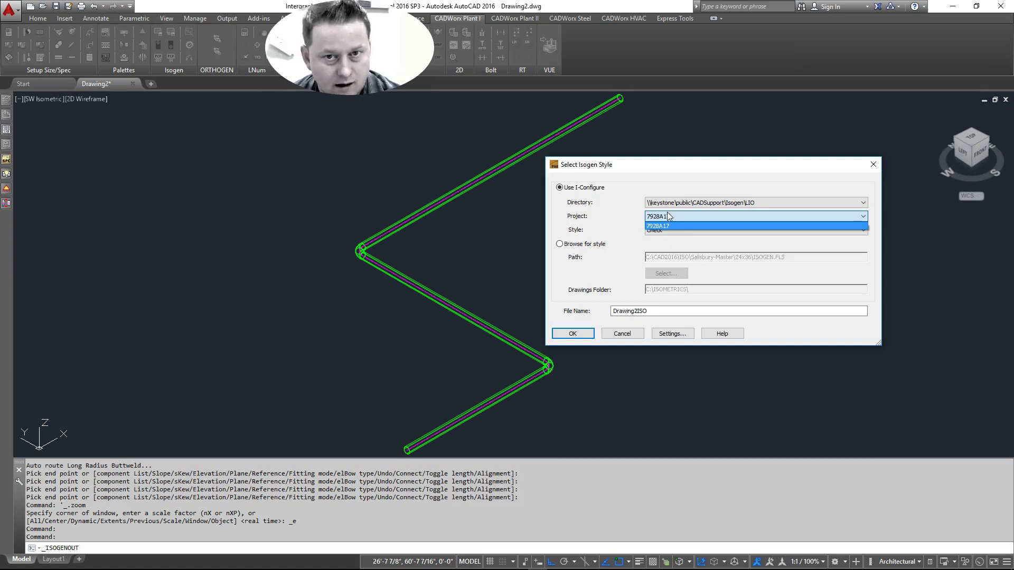
pyautogui.click(667, 214)
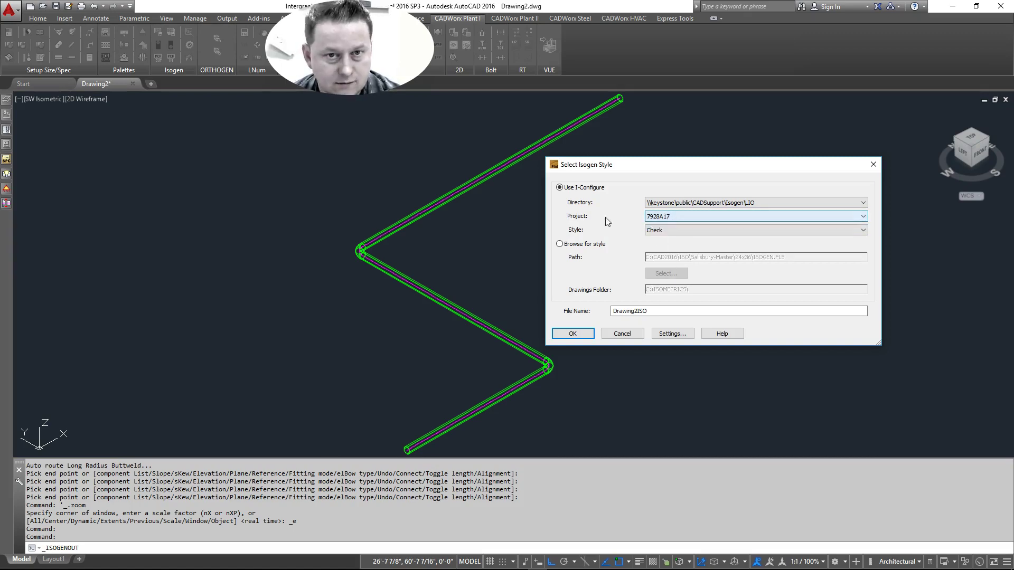
pyautogui.click(678, 233)
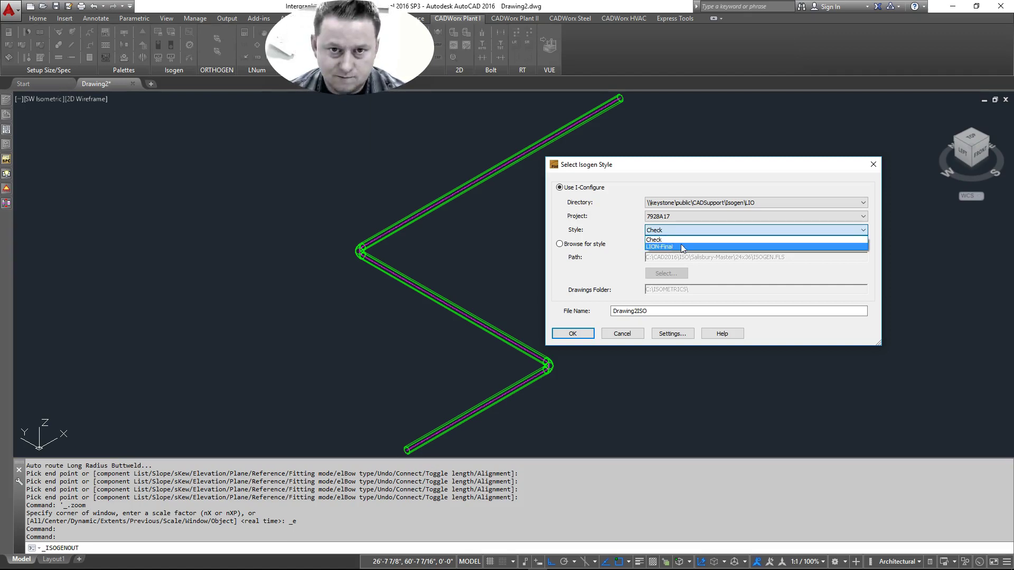
pyautogui.click(660, 231)
pyautogui.click(661, 231)
pyautogui.click(664, 244)
pyautogui.click(573, 334)
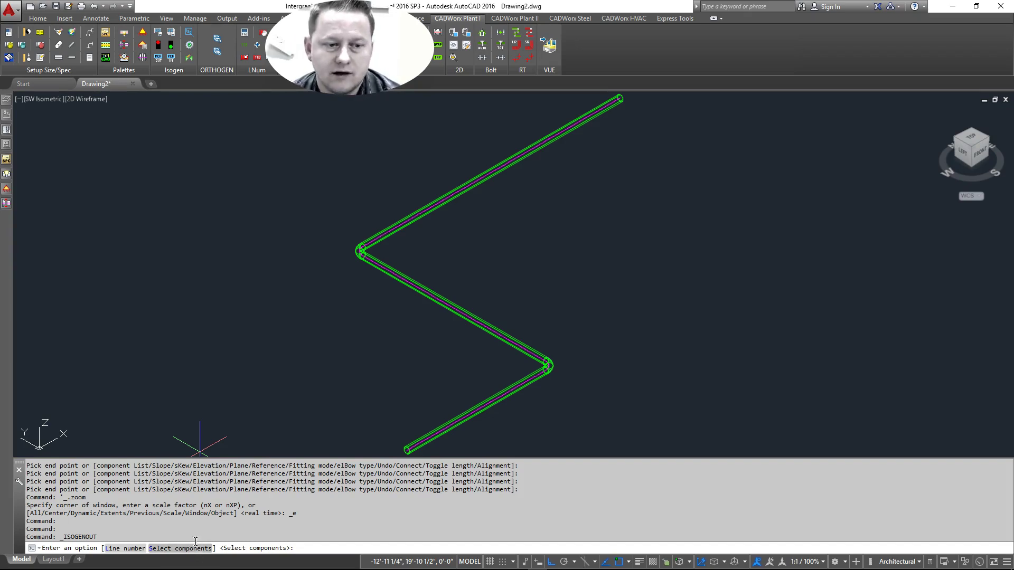
# Step: Run a discontinuity check on the pipe run from the Discontinuity View palette
pyautogui.click(6, 205)
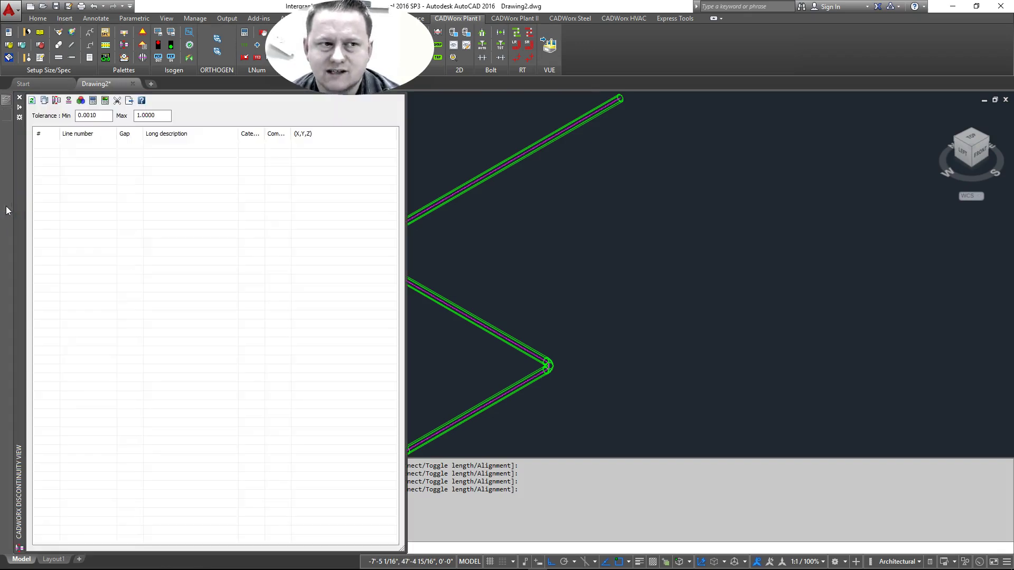
pyautogui.click(33, 100)
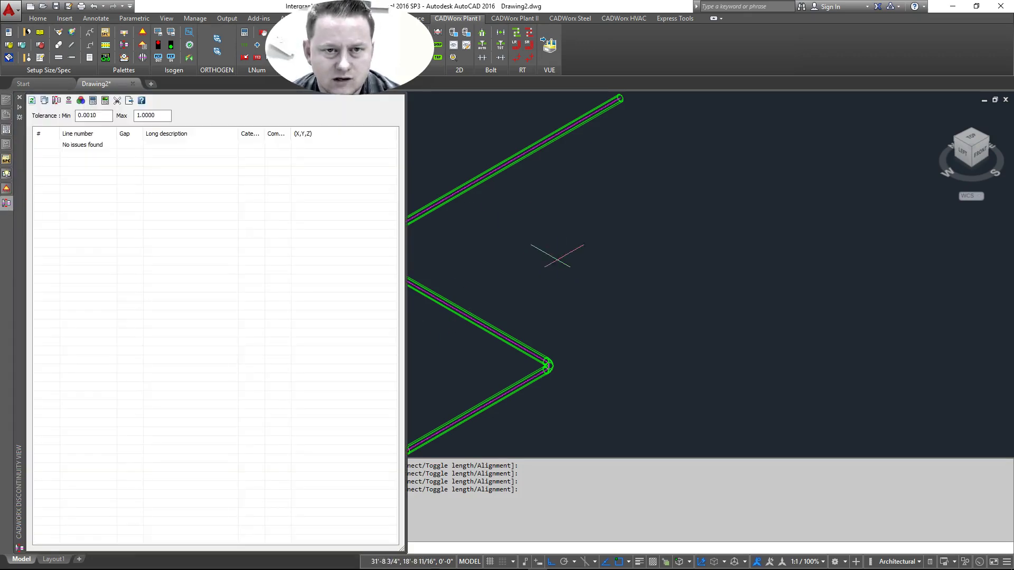
pyautogui.scroll(-2, 577, 257)
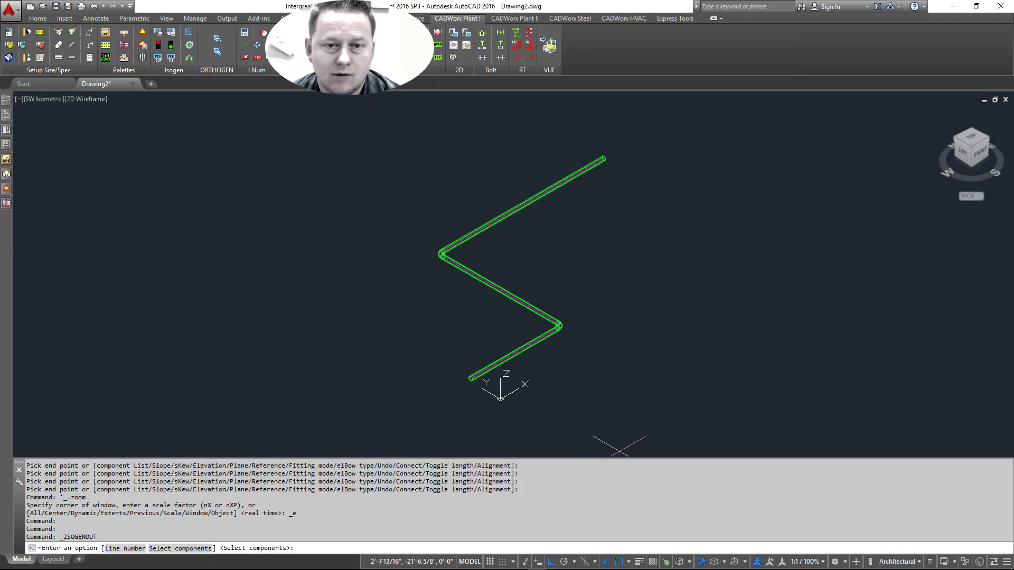
# Step: Window-select the three pipe components for the Isogen export, then cancel with Esc
pyautogui.click(180, 548)
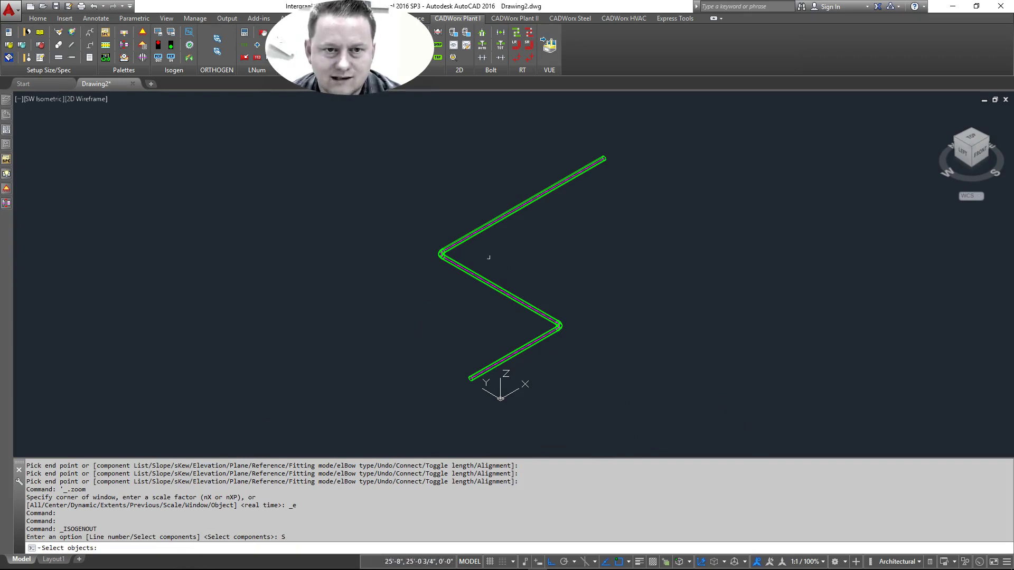
pyautogui.click(571, 411)
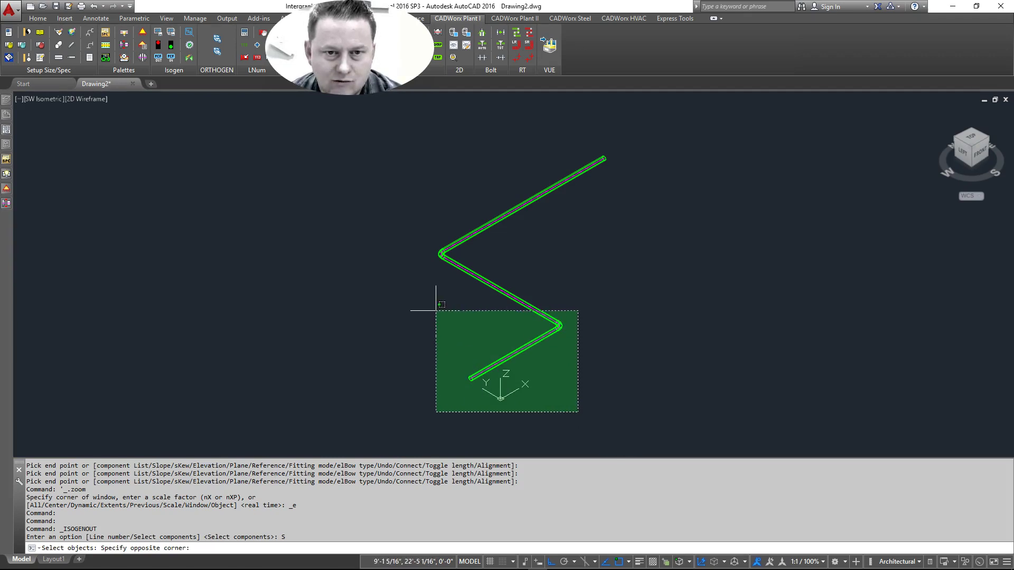
pyautogui.click(437, 312)
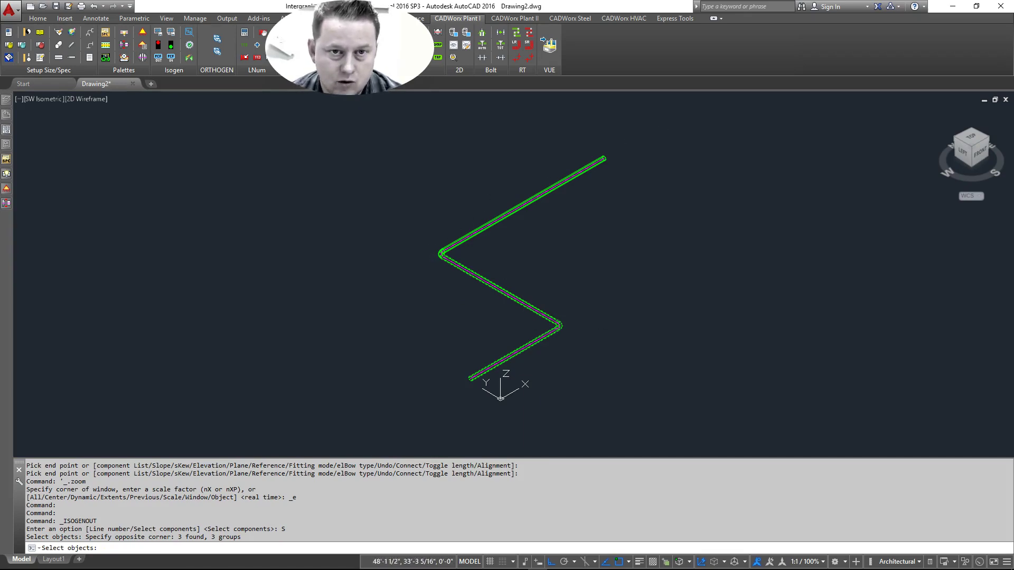
pyautogui.press('Escape')
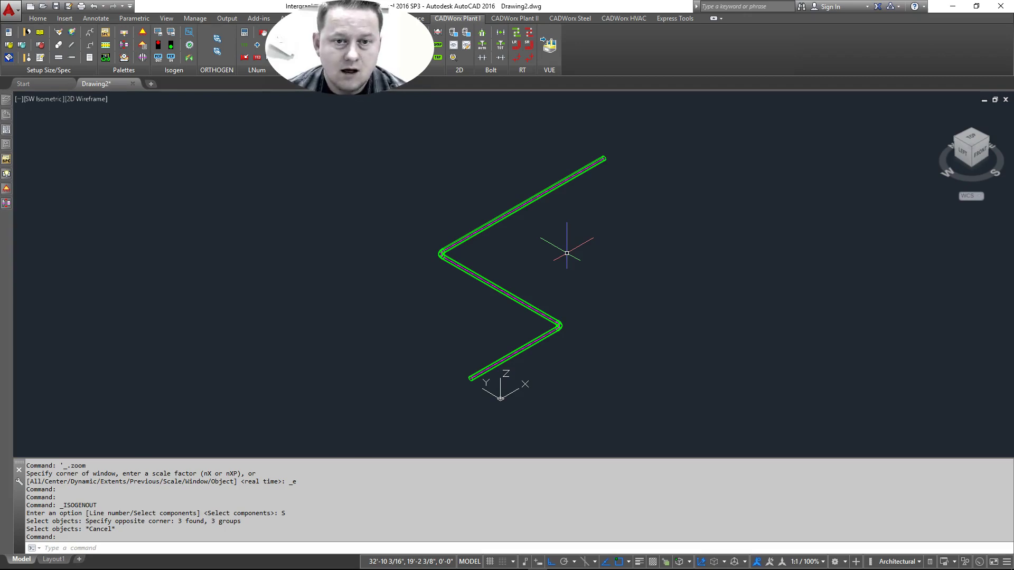
pyautogui.scroll(4, 559, 324)
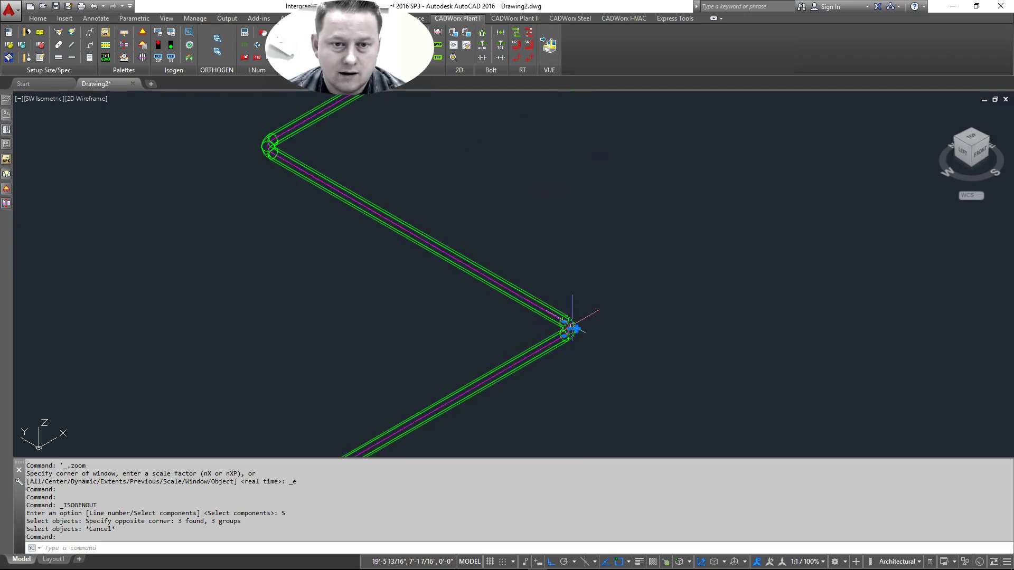
pyautogui.scroll(4, 578, 349)
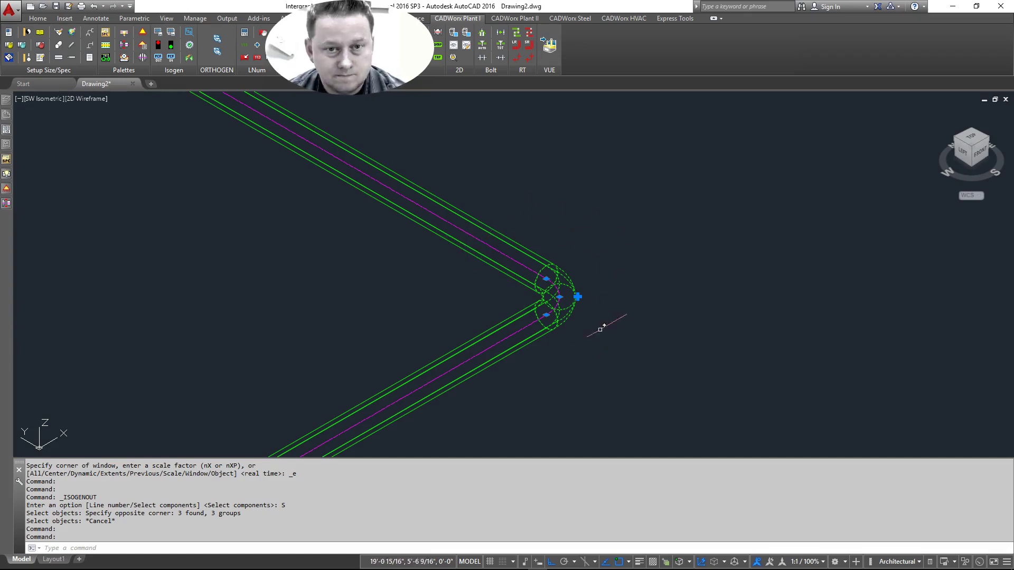
pyautogui.scroll(-5, 599, 339)
pyautogui.press('Escape')
pyautogui.scroll(-3, 511, 338)
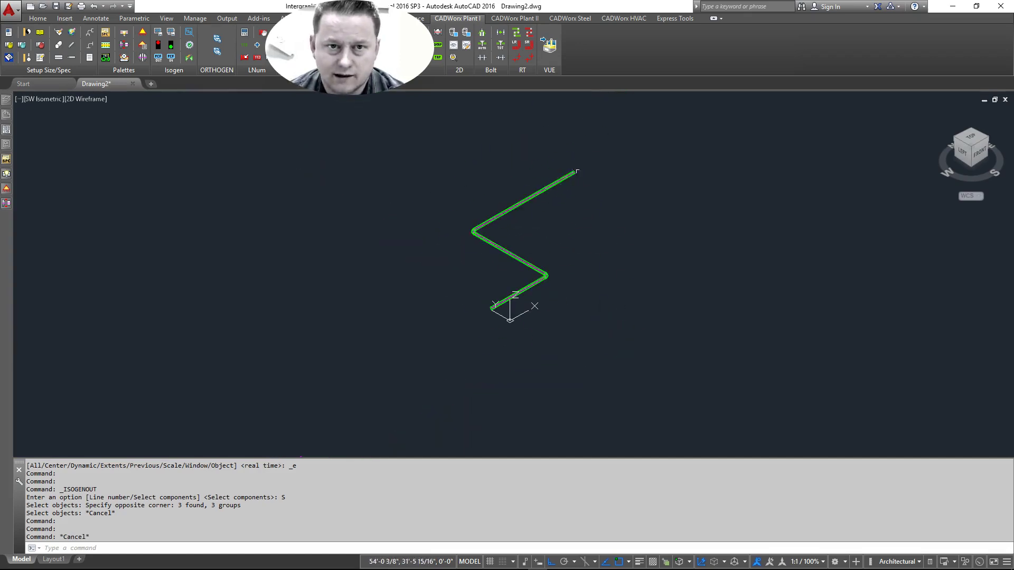
pyautogui.scroll(2, 579, 172)
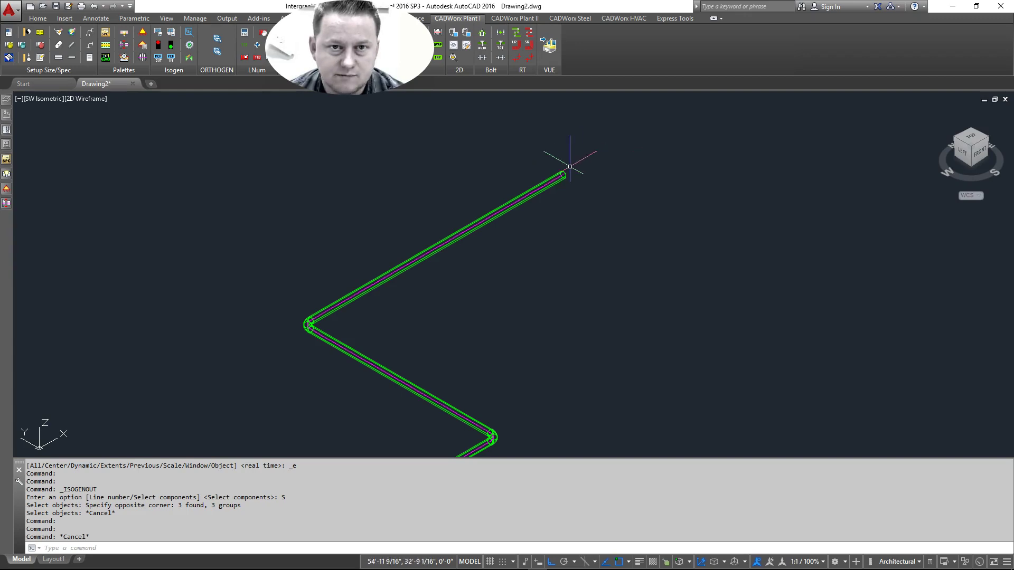
pyautogui.scroll(4, 569, 166)
pyautogui.scroll(-6, 654, 208)
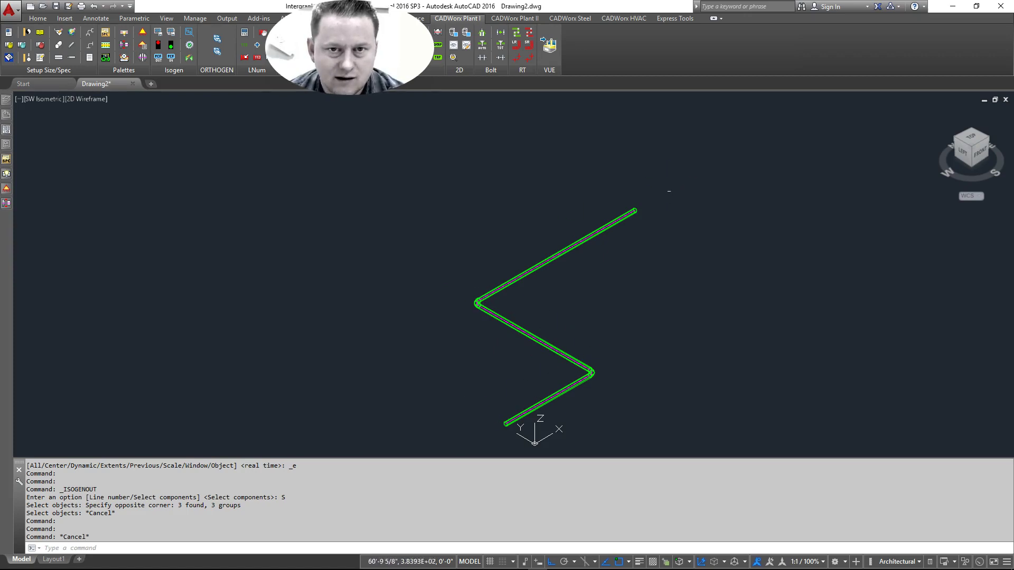
pyautogui.scroll(5, 617, 200)
pyautogui.scroll(-5, 575, 324)
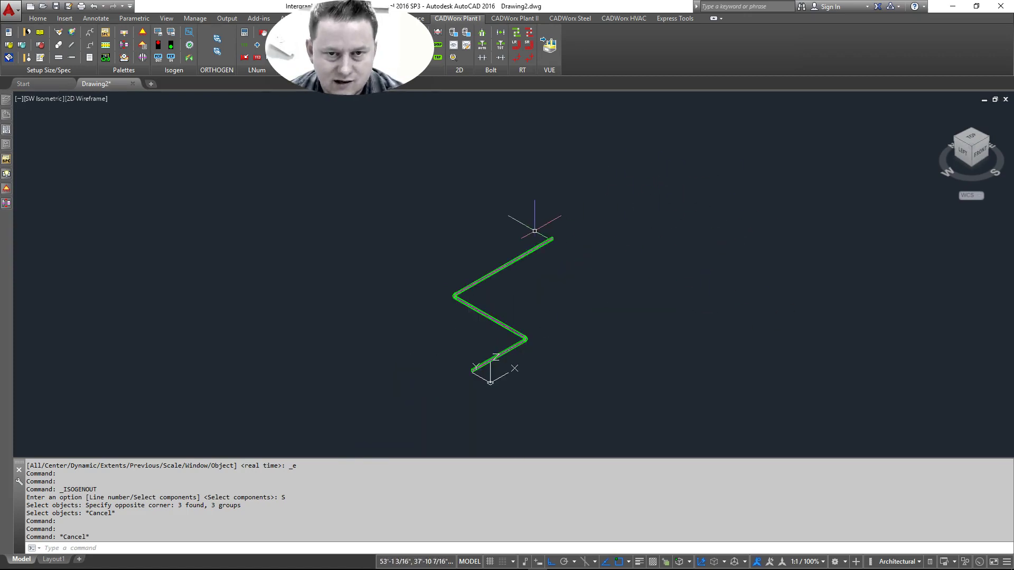
pyautogui.scroll(5, 497, 259)
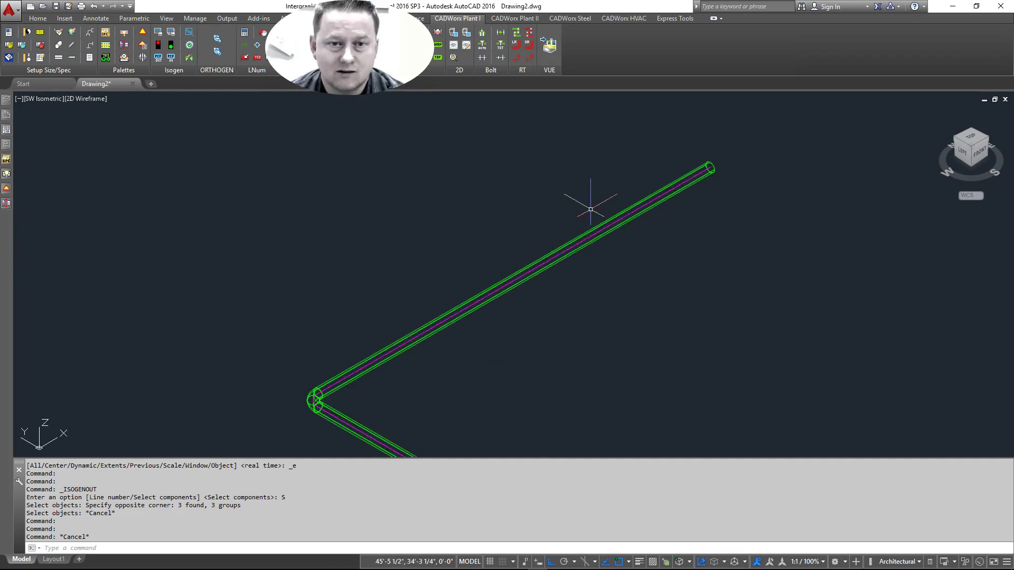
pyautogui.scroll(-5, 358, 272)
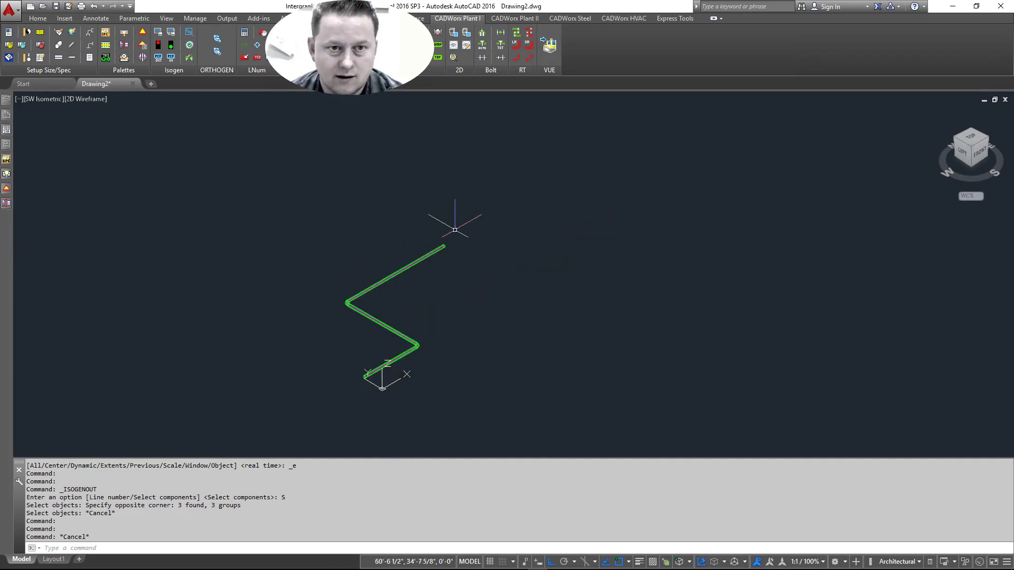
pyautogui.scroll(5, 404, 359)
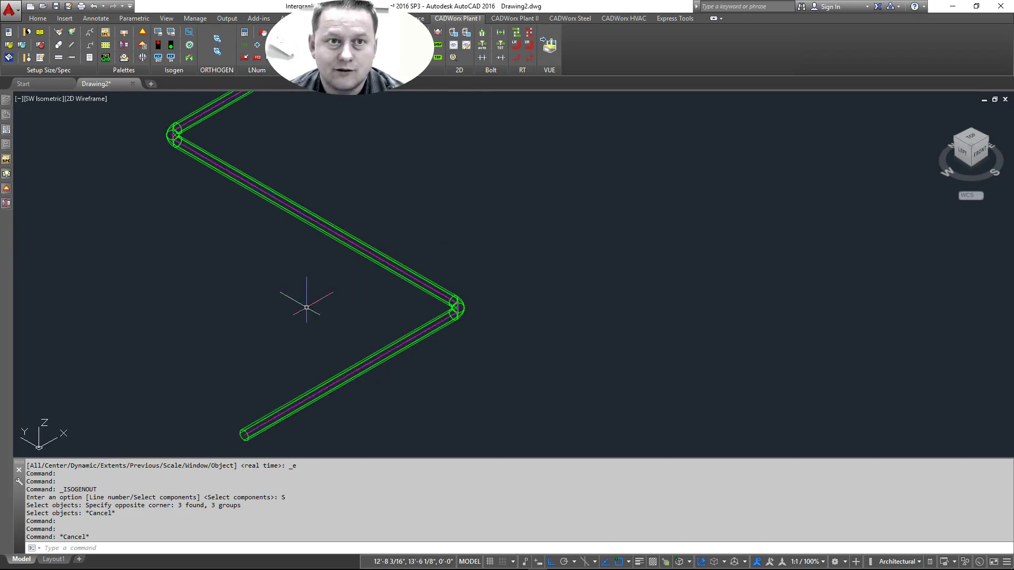
pyautogui.scroll(-4, 408, 362)
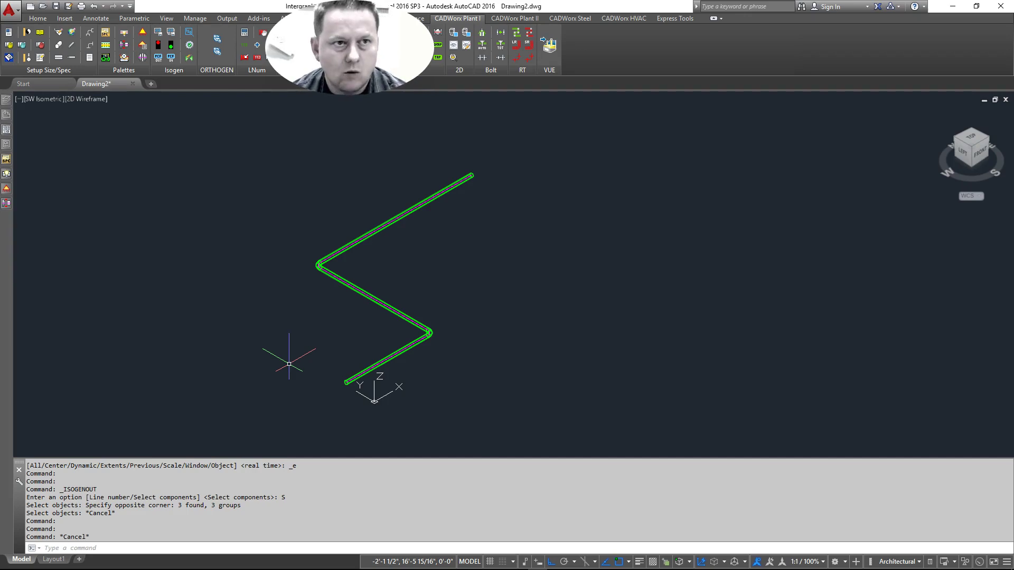
# Step: Run Isogen Out (IGO) with the LION-Final style and window-select all five pipe components
pyautogui.write('i')
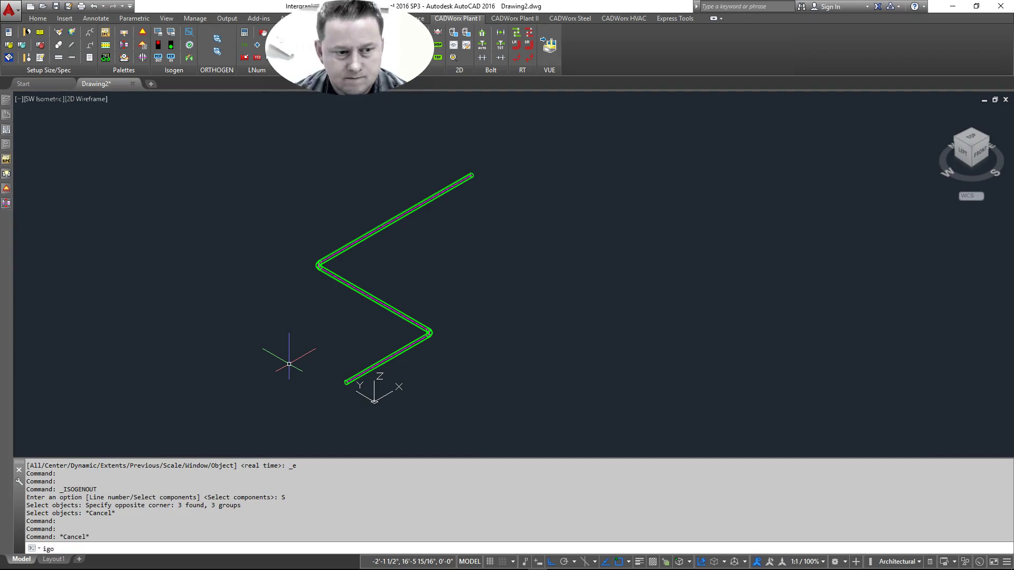
pyautogui.write('go')
pyautogui.press('Return')
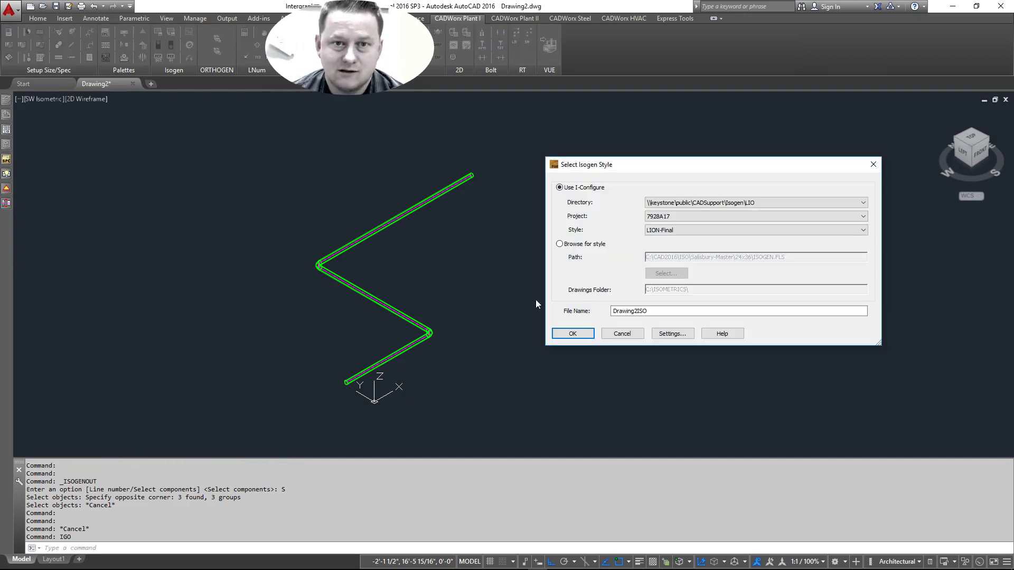
pyautogui.click(571, 334)
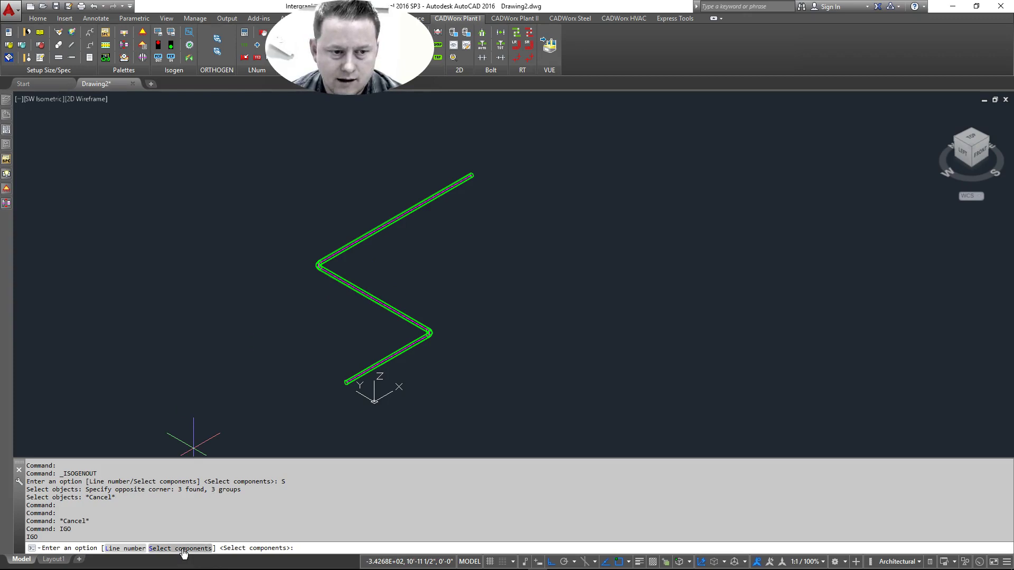
pyautogui.click(182, 549)
pyautogui.click(573, 415)
pyautogui.click(225, 146)
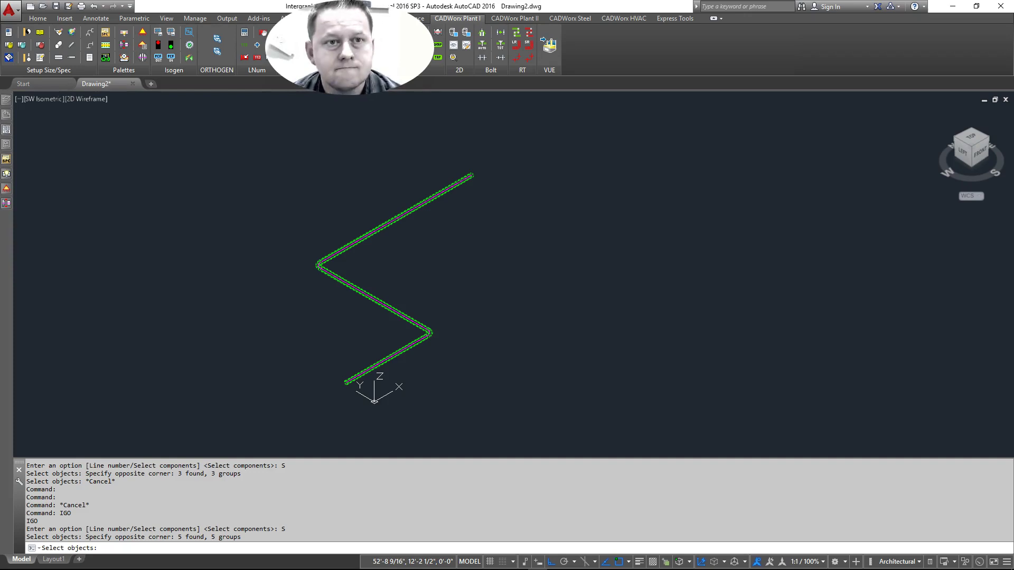
# Step: Send the selection to Isogen, check the one DWG written to C:\ISOMETRICS, and close the report
pyautogui.press('Return')
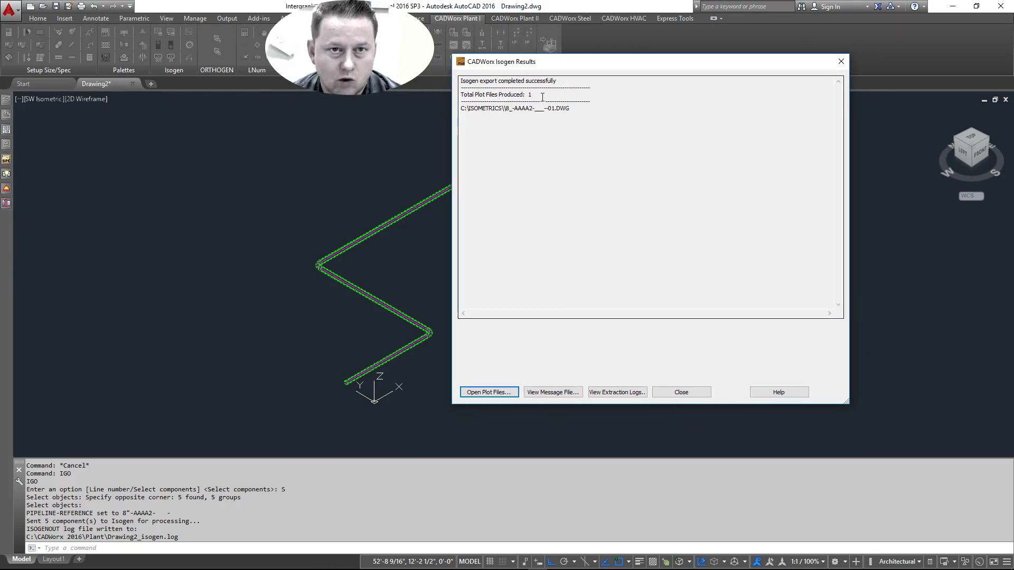
pyautogui.moveTo(569, 108); pyautogui.dragTo(504, 108)
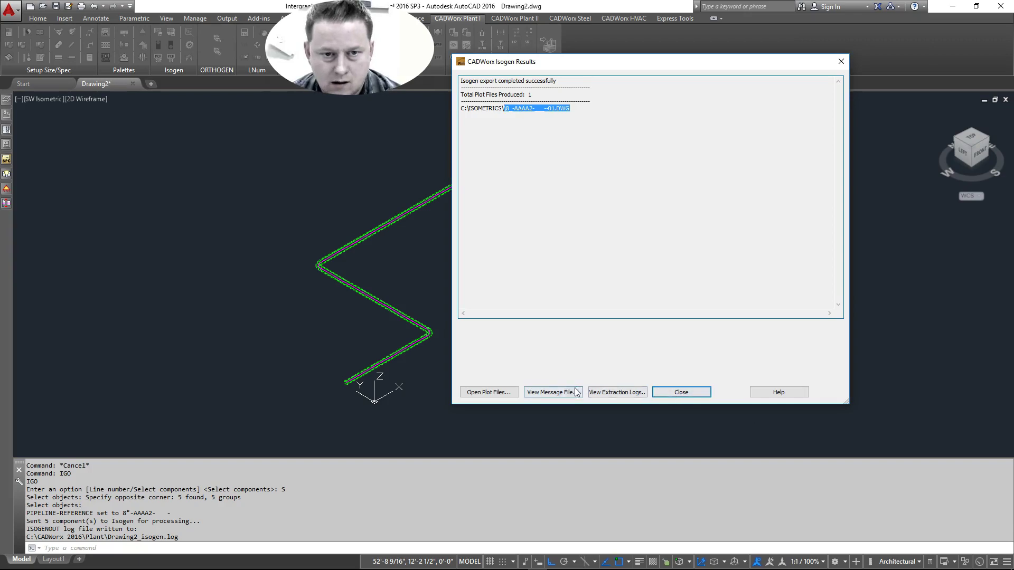
pyautogui.click(484, 392)
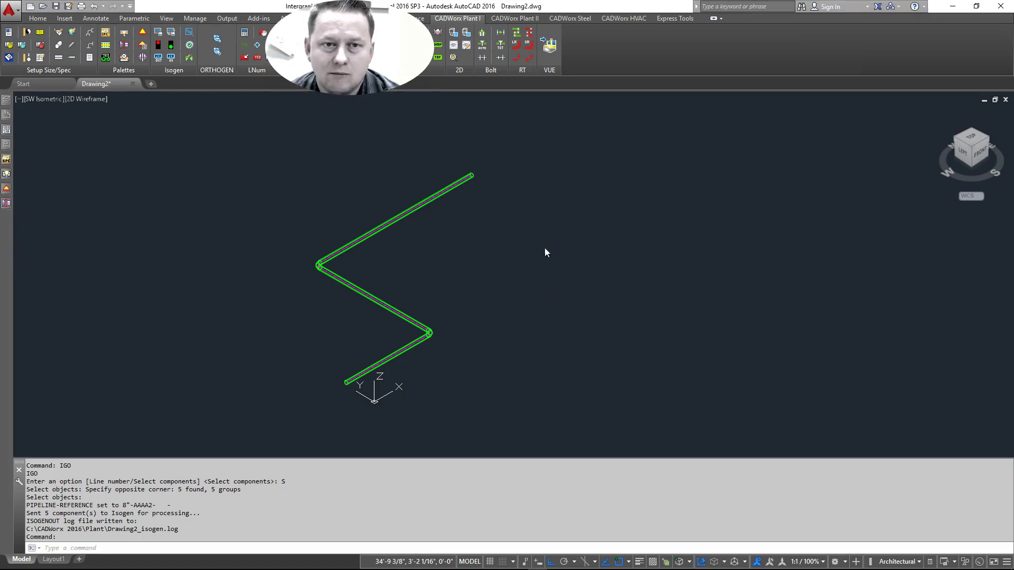
# Step: In File Explorer, browse to C:\ISOMETRICS and open the generated 8_-AAAA2-__--01.DWG isometric
pyautogui.press('super+e')
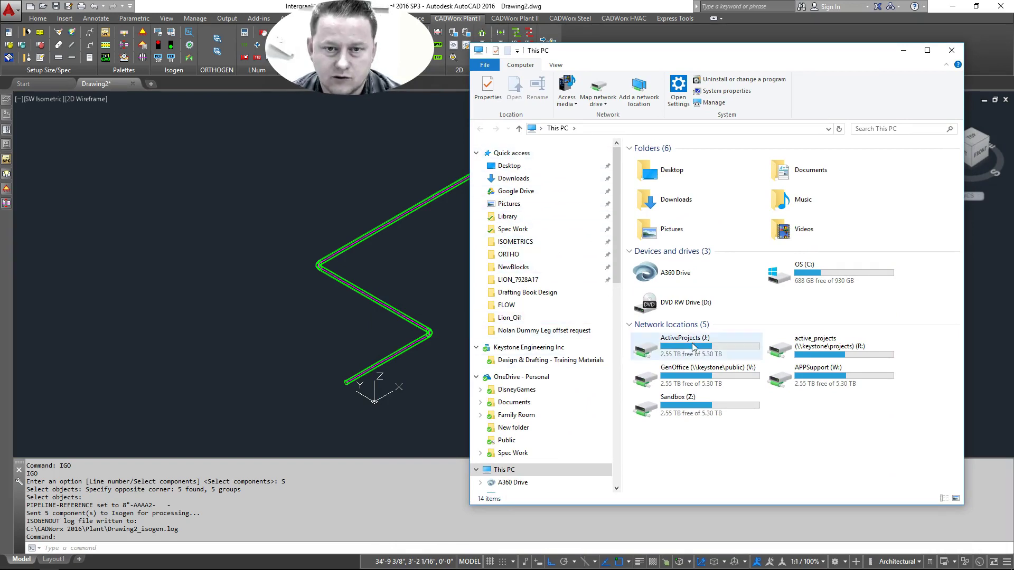
pyautogui.doubleClick(795, 269)
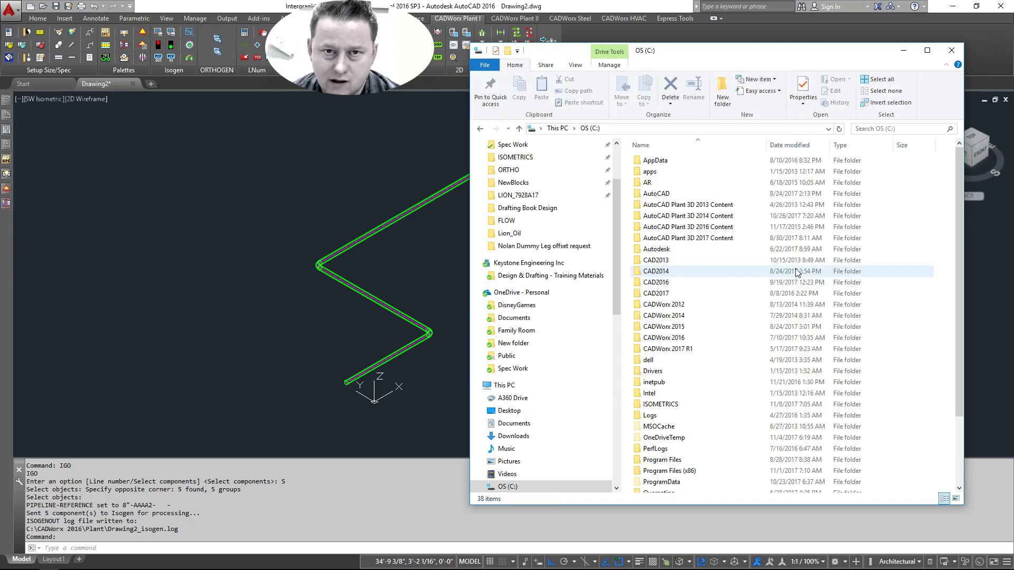
pyautogui.scroll(-3, 671, 306)
pyautogui.click(670, 321)
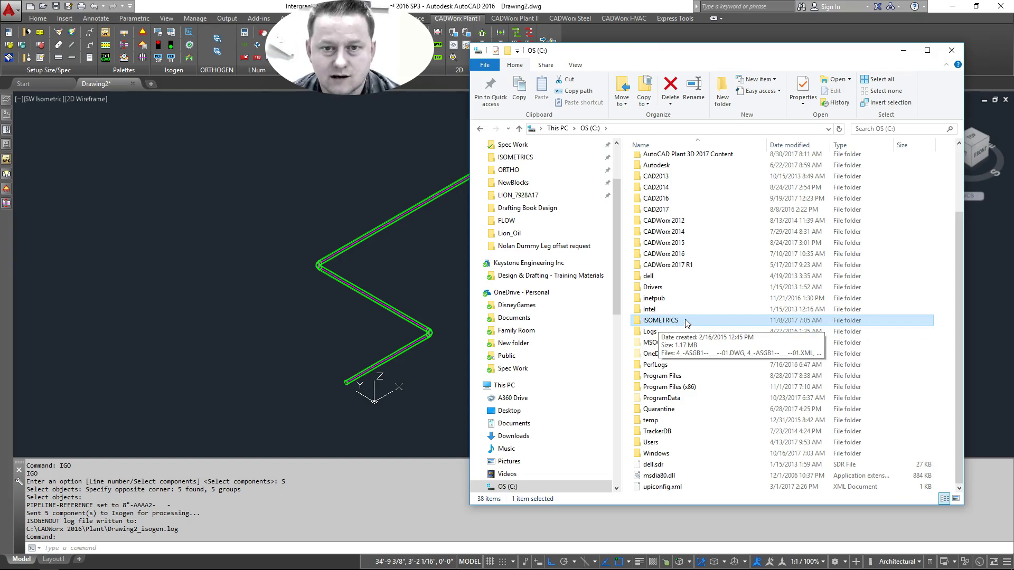
pyautogui.doubleClick(687, 321)
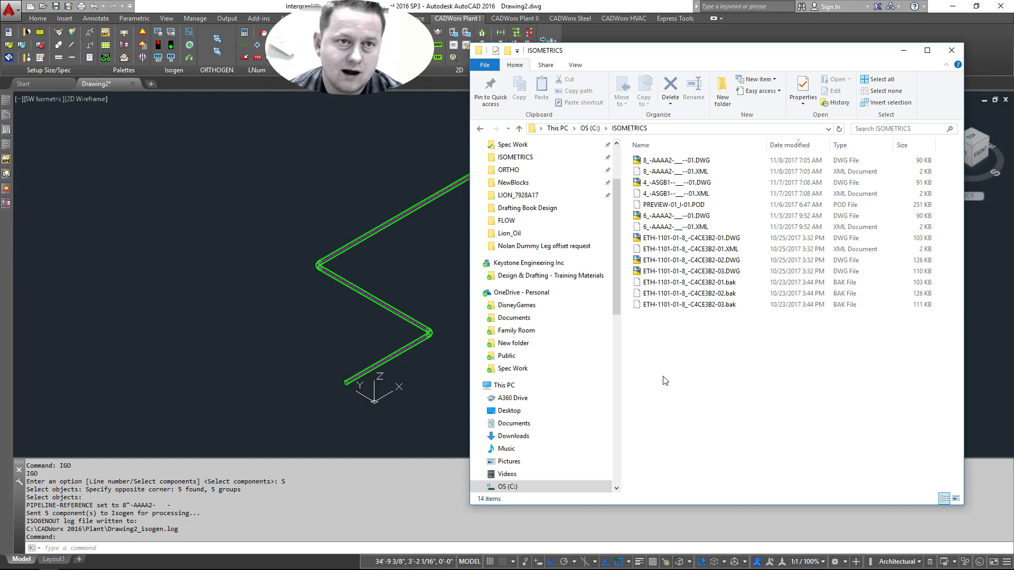
pyautogui.doubleClick(676, 160)
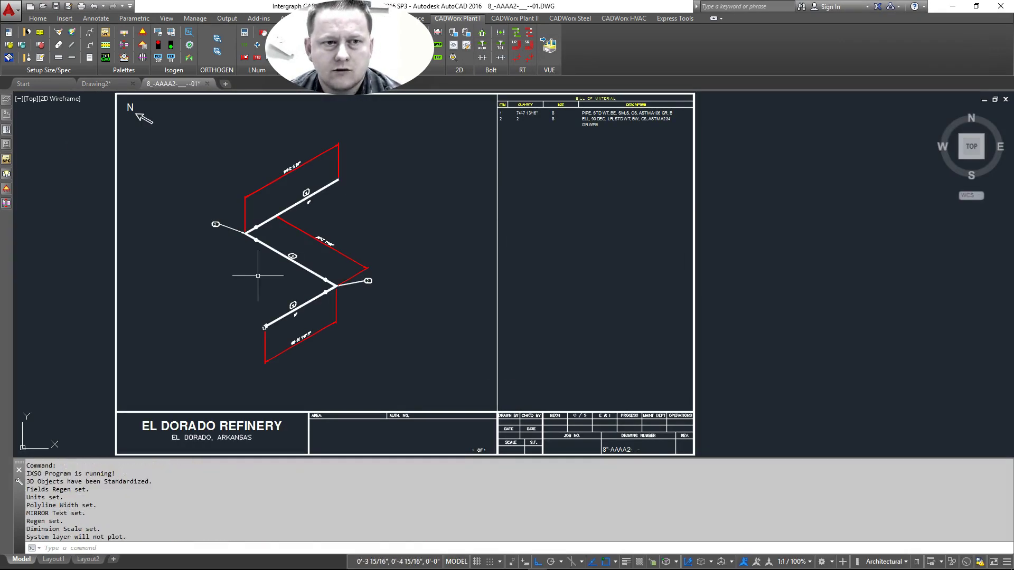
# Step: Inspect the isometric's title block, drawing number 8"-AAAA2- and sheet 1 OF 1, then view the whole sheet
pyautogui.scroll(2, 377, 273)
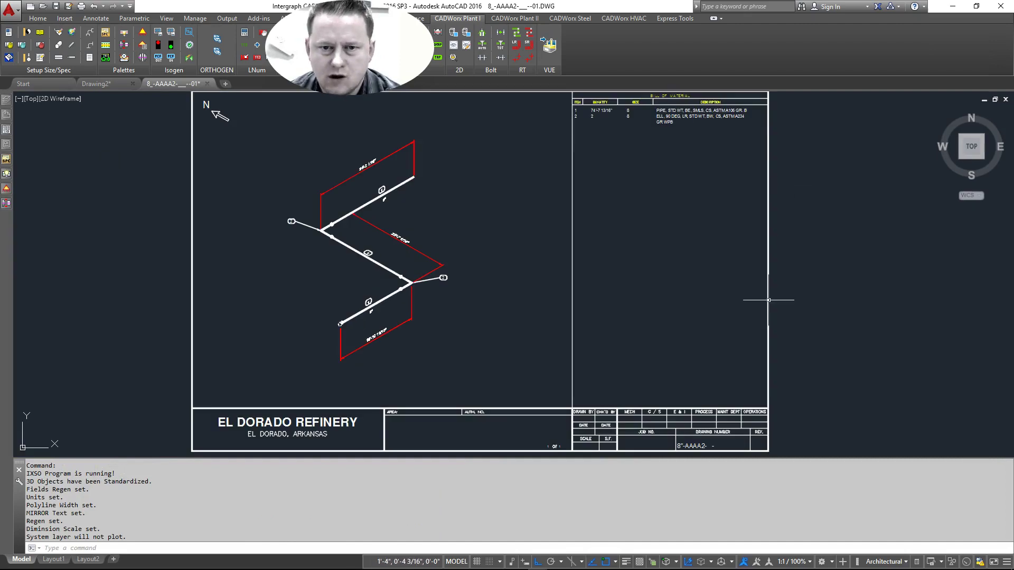
pyautogui.scroll(-2, 767, 301)
pyautogui.scroll(4, 732, 418)
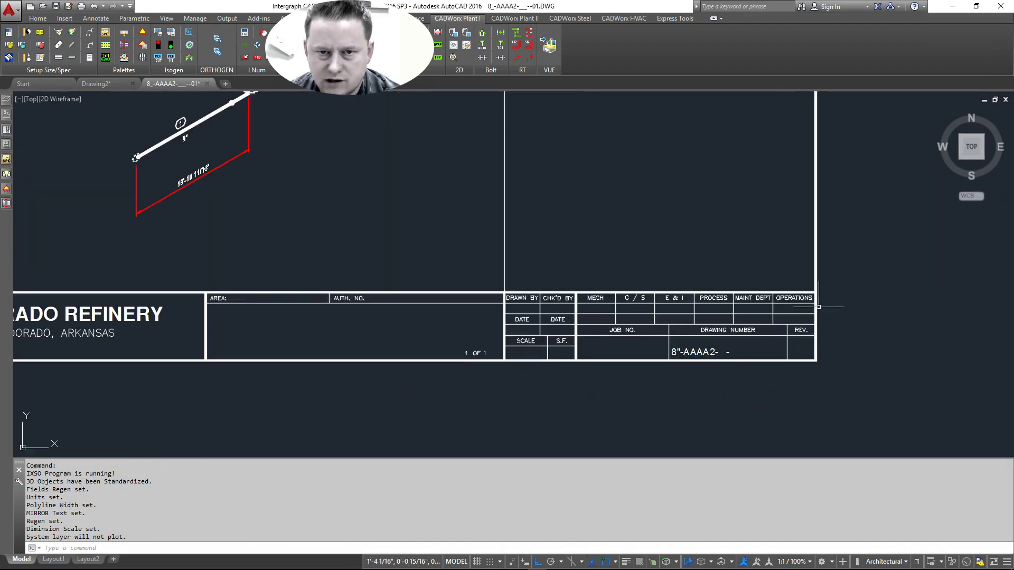
pyautogui.scroll(6, 374, 367)
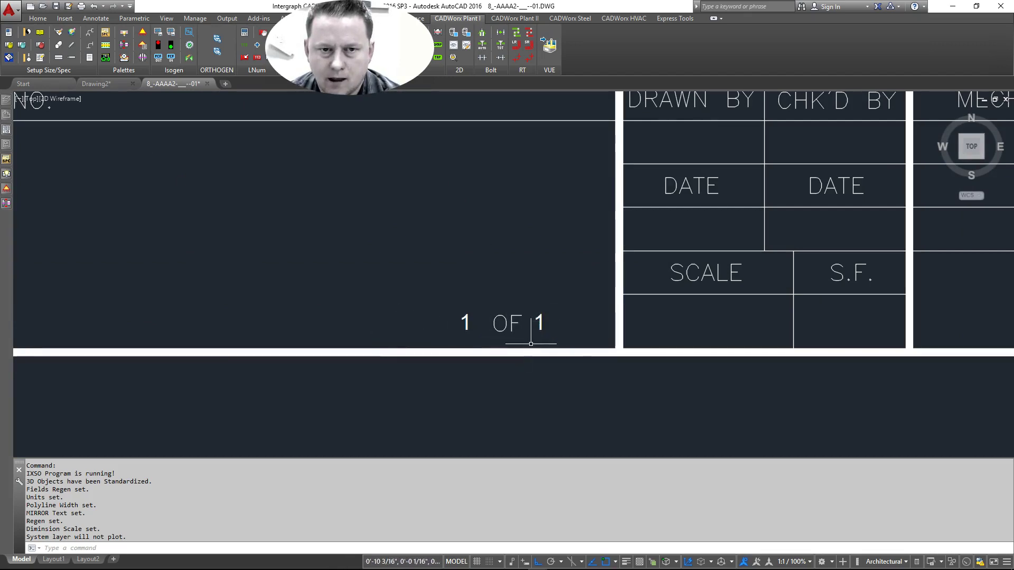
pyautogui.scroll(-6, 530, 343)
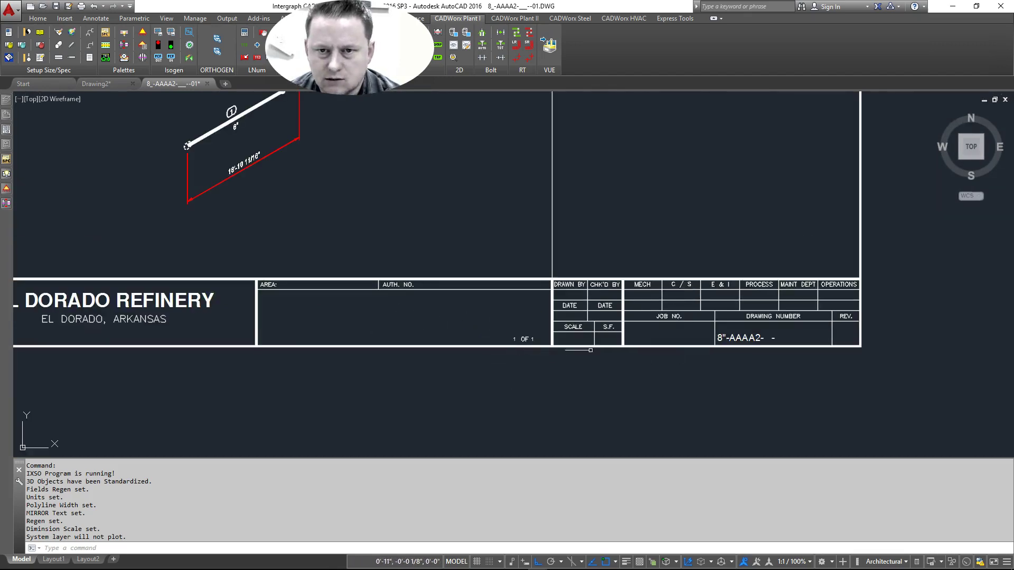
pyautogui.scroll(2, 576, 331)
pyautogui.moveTo(575, 331); pyautogui.dragTo(359, 341, button='middle')
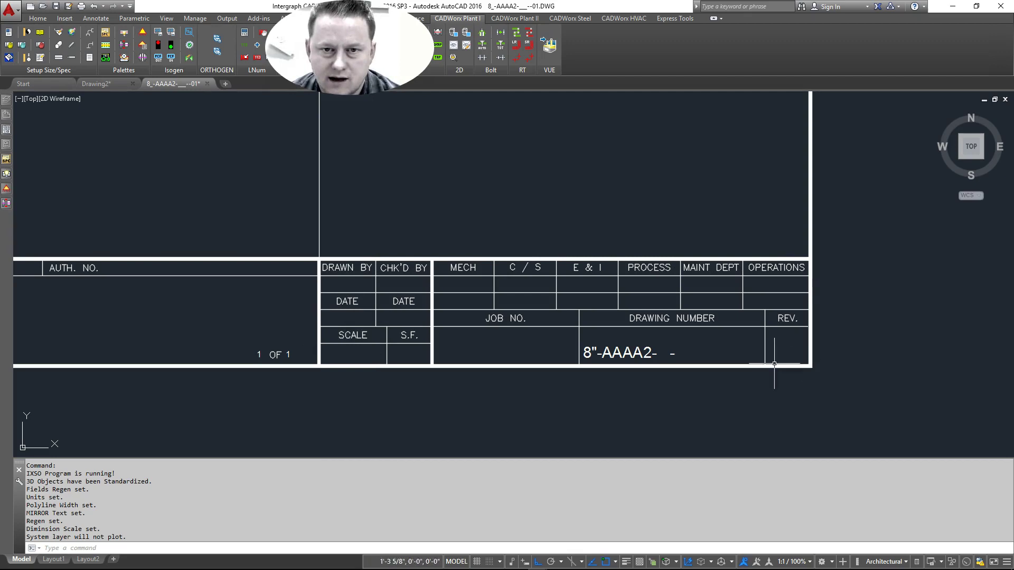
pyautogui.scroll(-4, 719, 373)
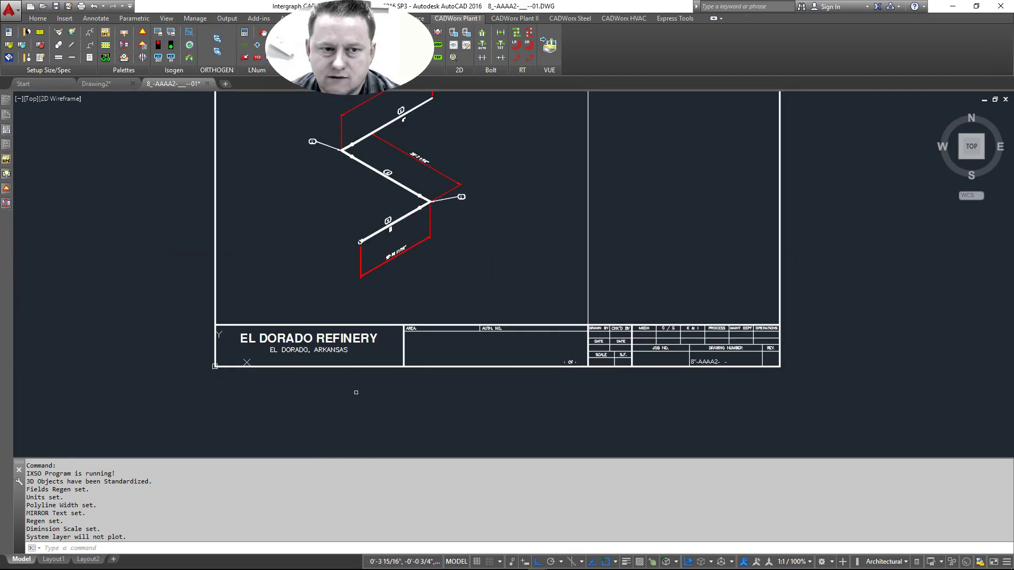
pyautogui.scroll(4, 556, 376)
pyautogui.scroll(5, 557, 377)
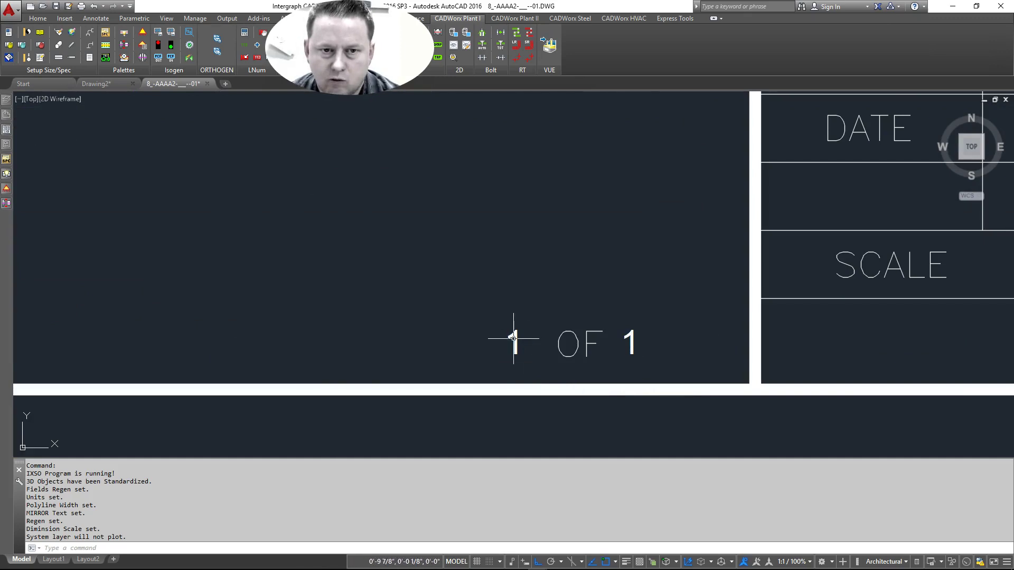
pyautogui.click(515, 339)
pyautogui.scroll(-5, 634, 341)
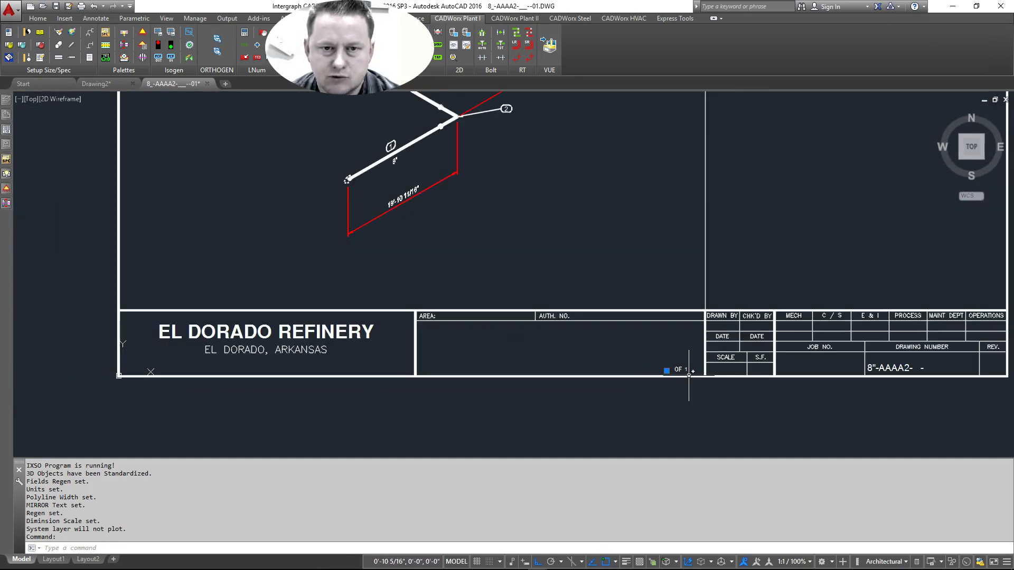
pyautogui.press('Escape')
pyautogui.scroll(-5, 619, 364)
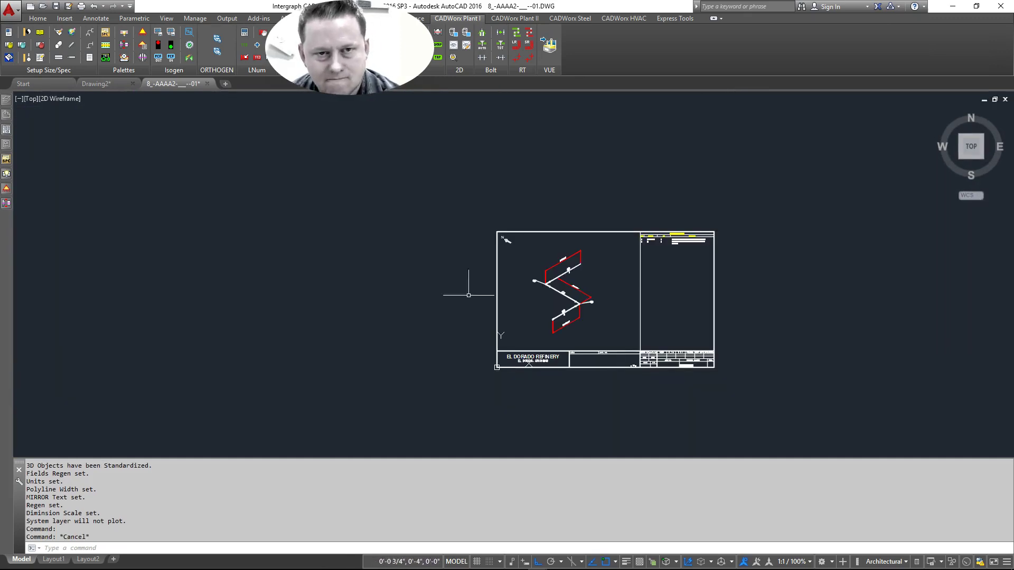
pyautogui.click(207, 84)
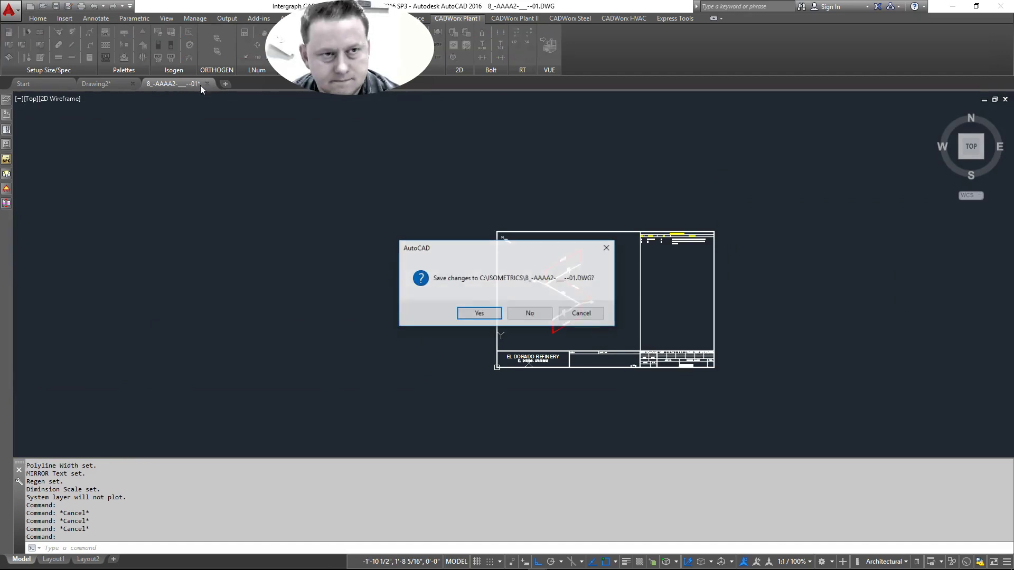
pyautogui.click(529, 309)
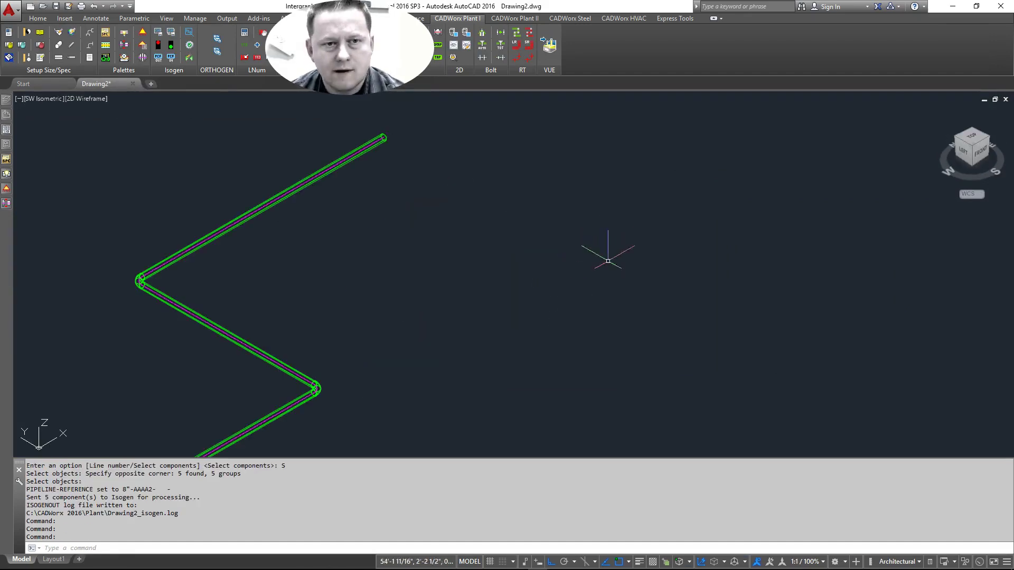
pyautogui.scroll(-2, 612, 254)
pyautogui.scroll(2, 338, 289)
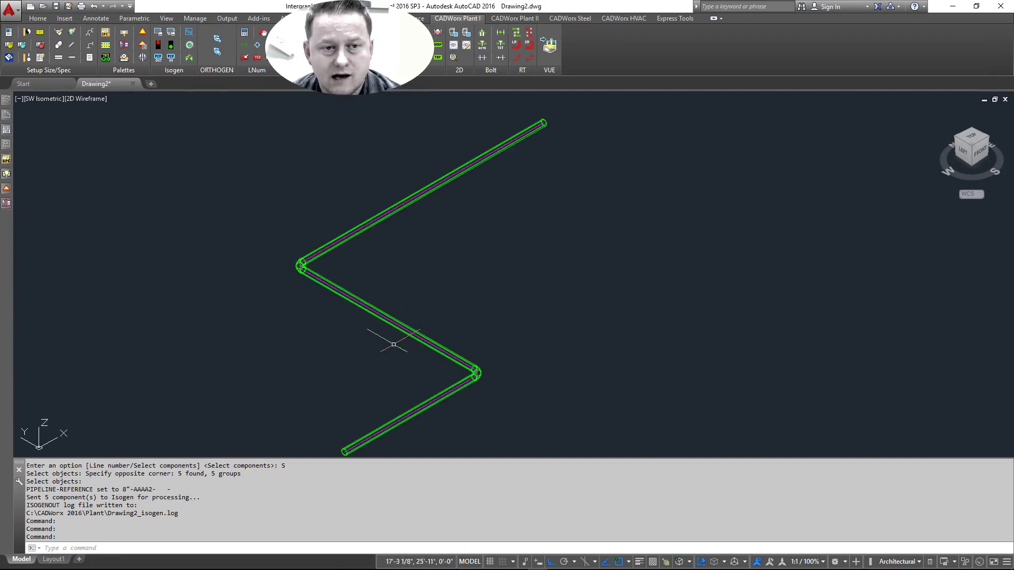
pyautogui.moveTo(449, 362); pyautogui.dragTo(525, 346, button='middle')
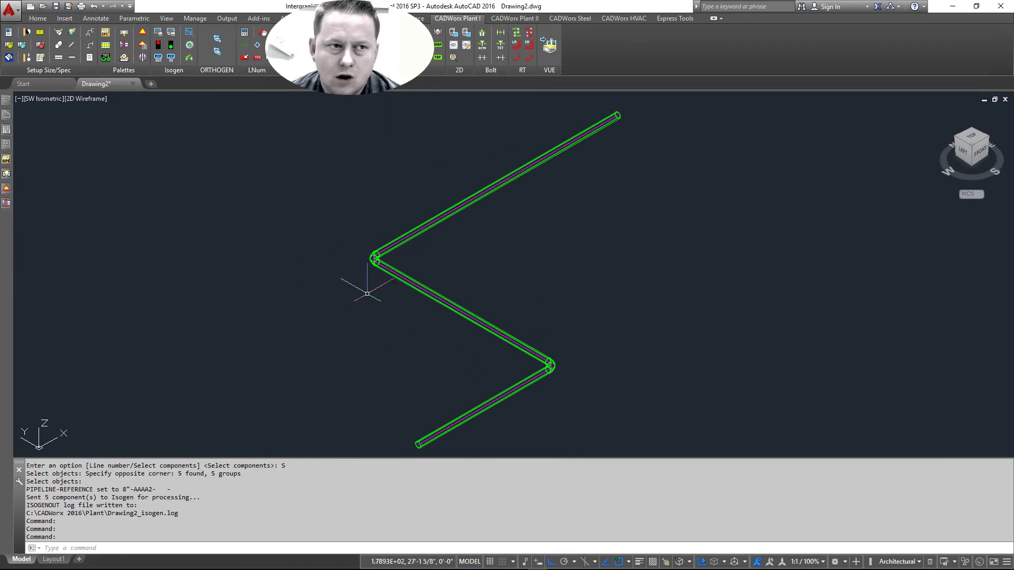
pyautogui.click(5, 203)
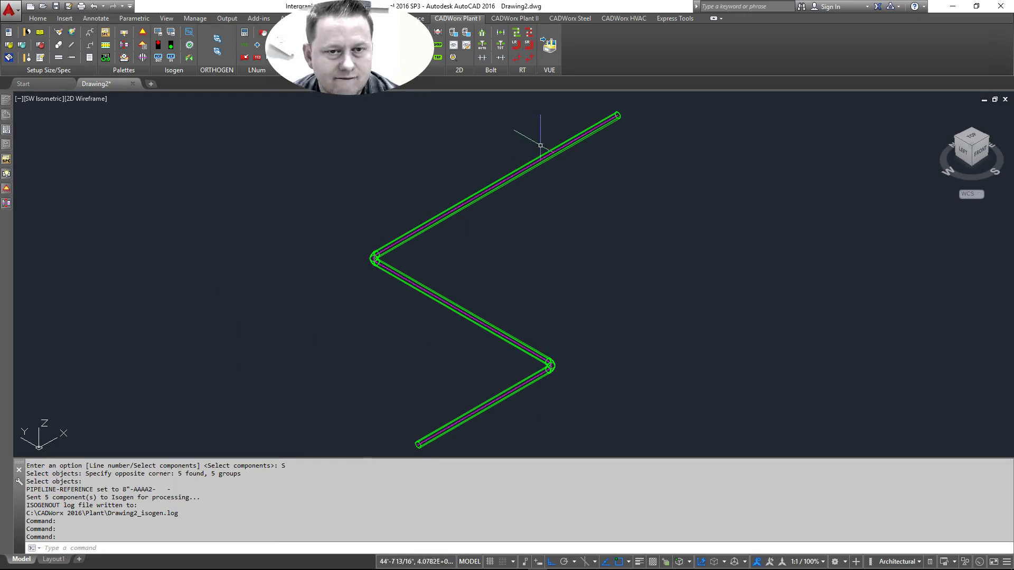
pyautogui.click(500, 400)
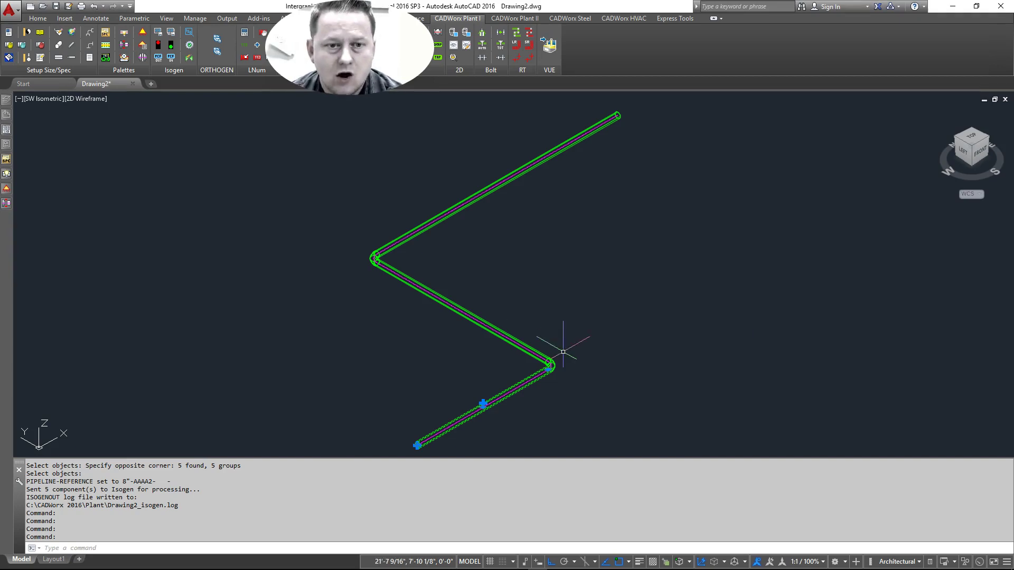
pyautogui.press('Escape')
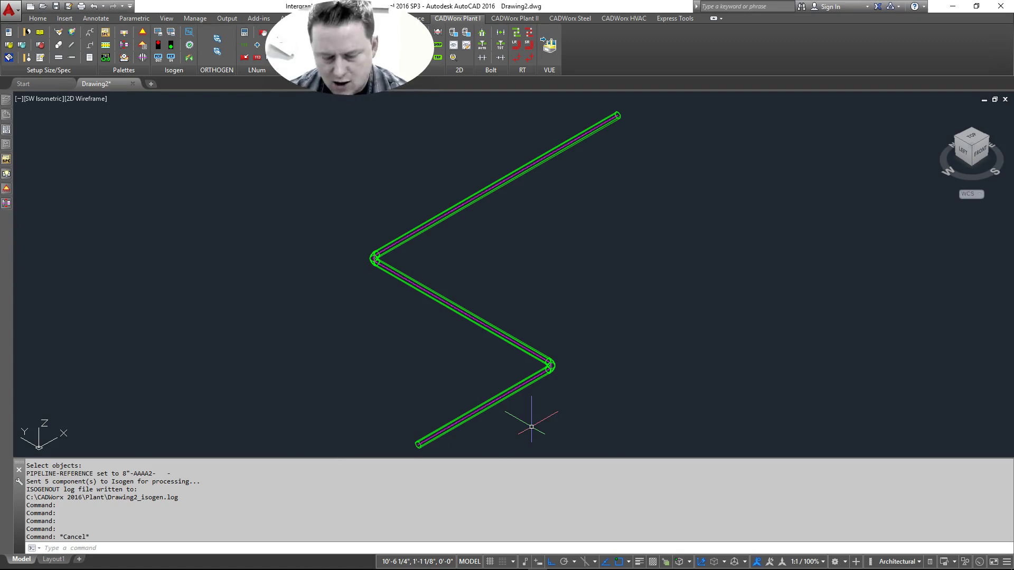
# Step: Start Isogen Out (IGO) and confirm the Check isometric style
pyautogui.write('IGO')
pyautogui.press('Return')
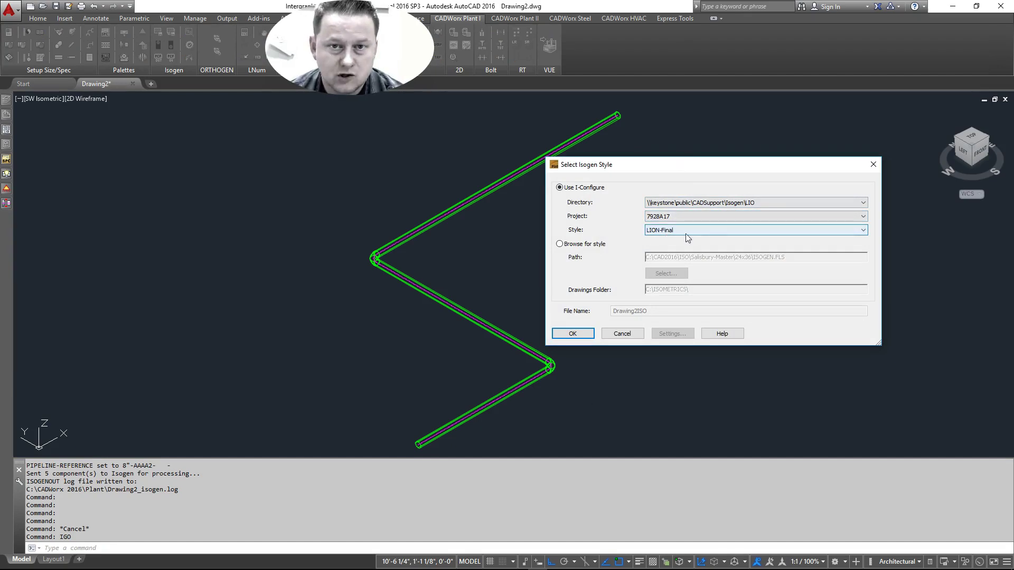
pyautogui.click(707, 231)
pyautogui.click(669, 240)
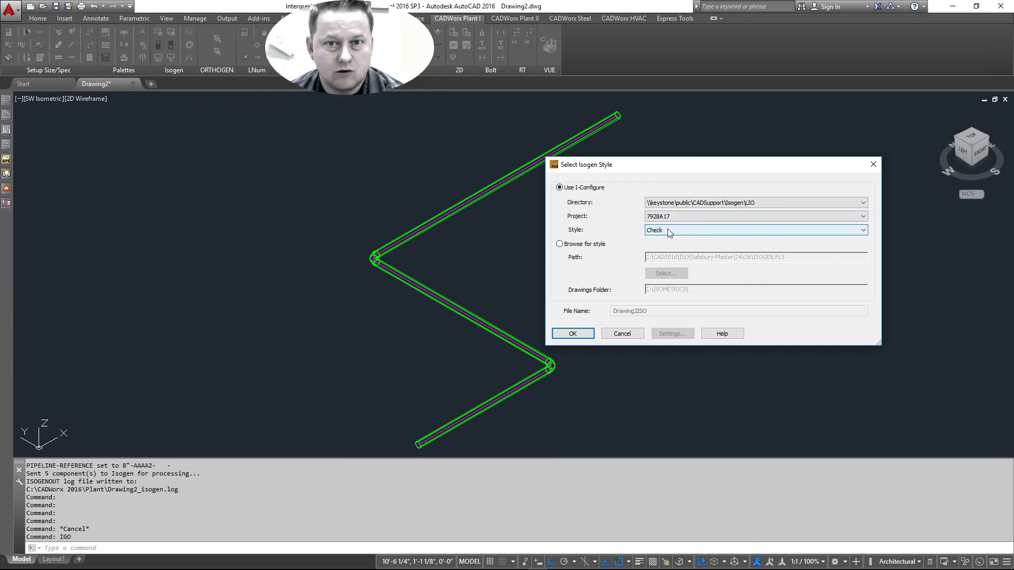
pyautogui.click(669, 232)
pyautogui.click(670, 245)
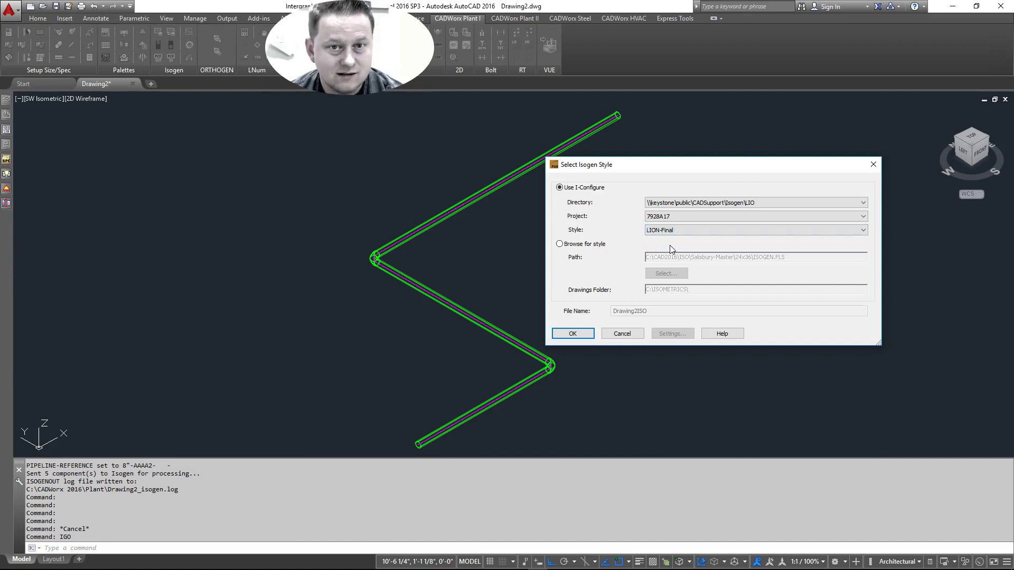
pyautogui.click(673, 232)
pyautogui.click(676, 237)
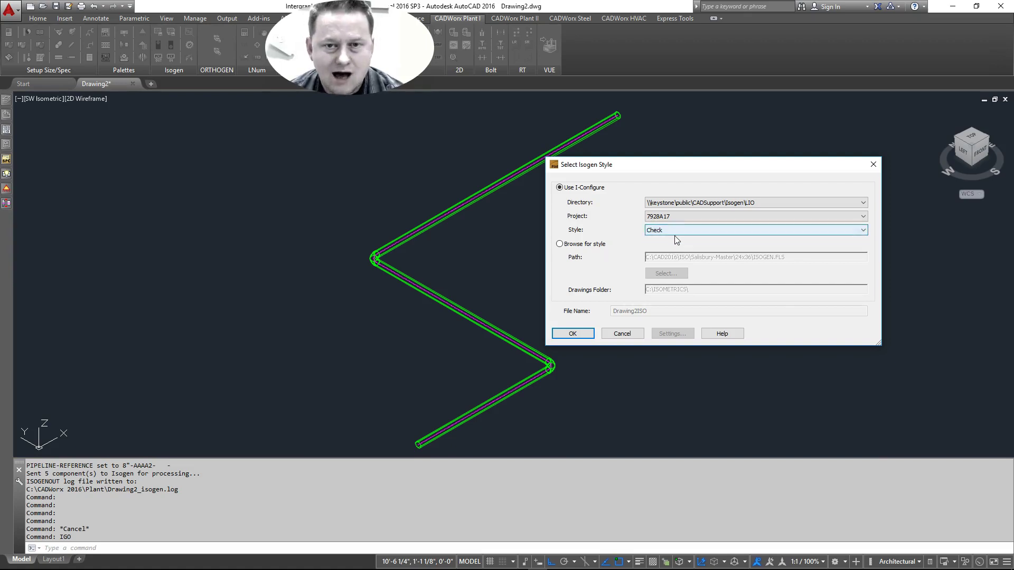
pyautogui.click(672, 233)
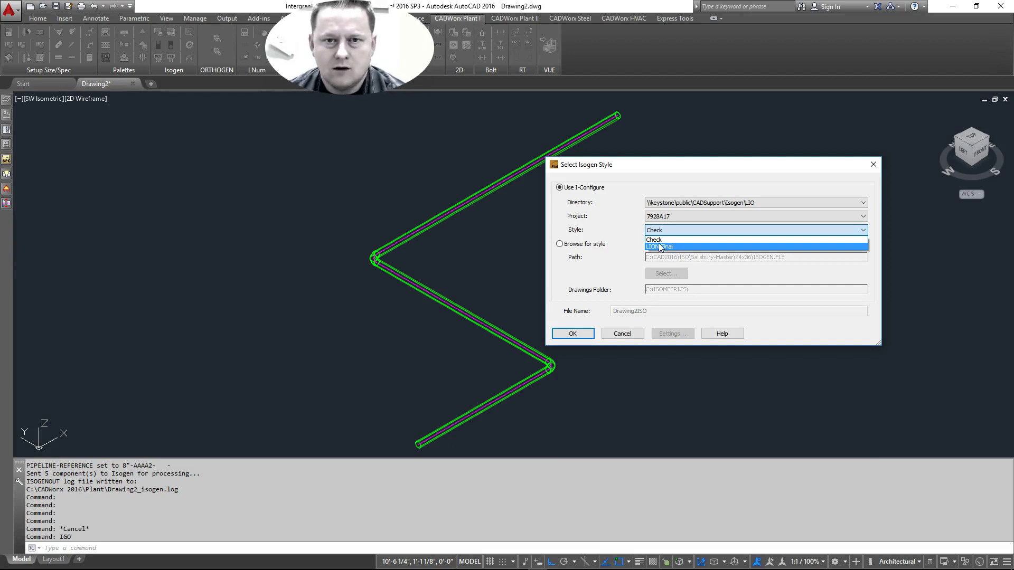
pyautogui.click(658, 240)
pyautogui.click(581, 335)
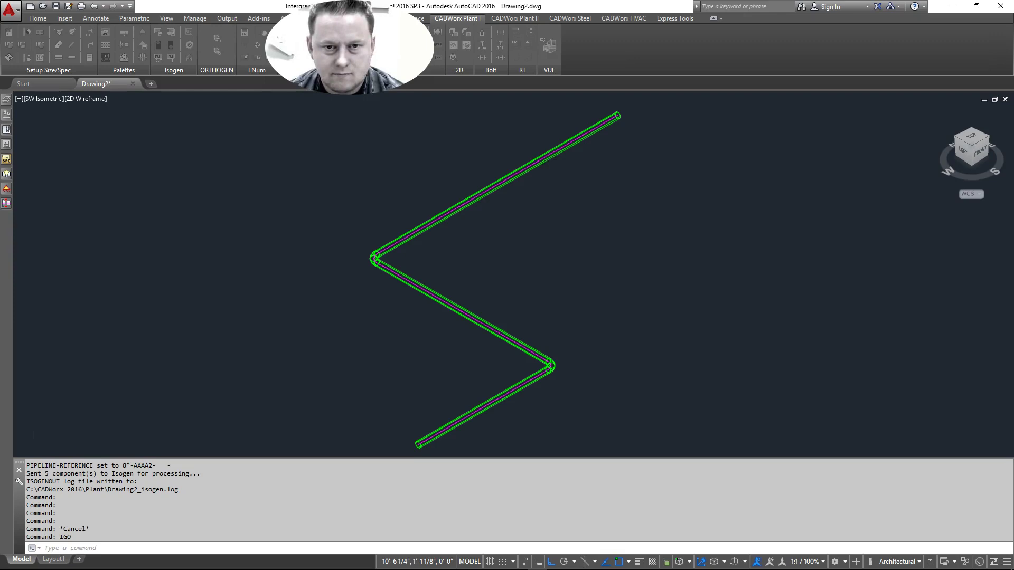
# Step: Window-select the five pipe components and send them to Isogen
pyautogui.click(697, 383)
pyautogui.click(568, 282)
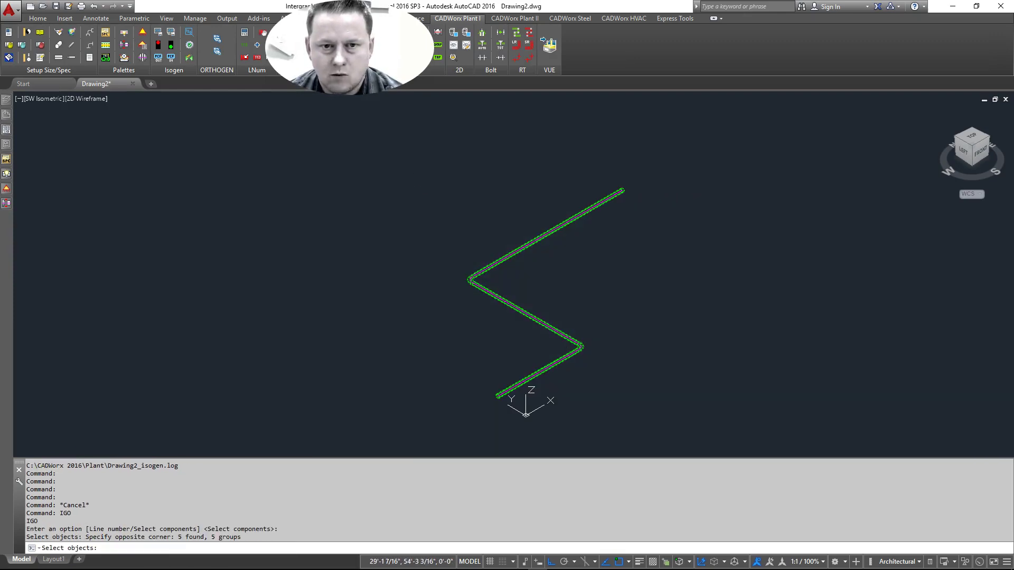
pyautogui.press('Return')
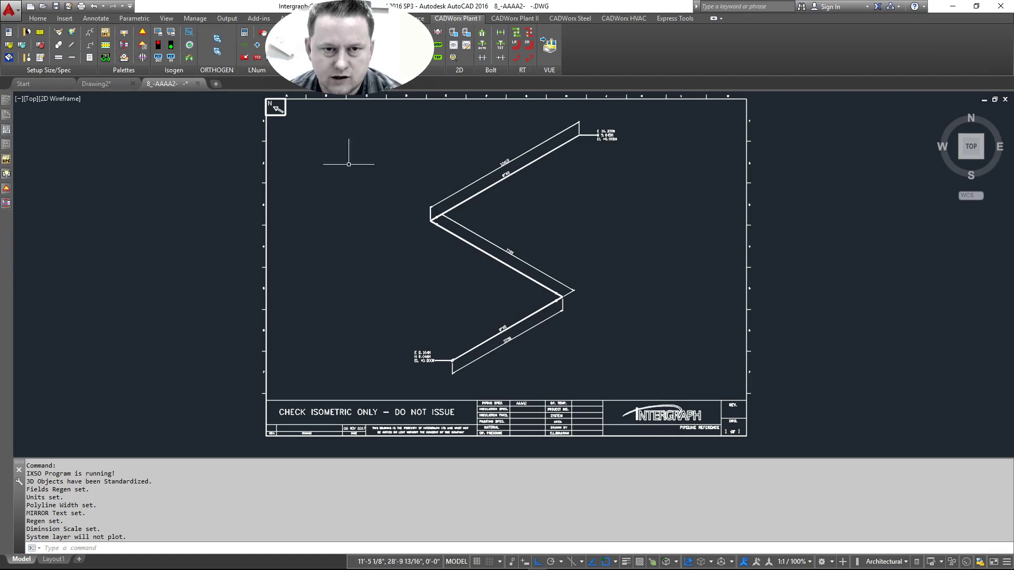
# Step: Review the check isometric sheet, then close it without saving to return to Drawing2
pyautogui.scroll(2, 535, 153)
pyautogui.scroll(-6, 681, 315)
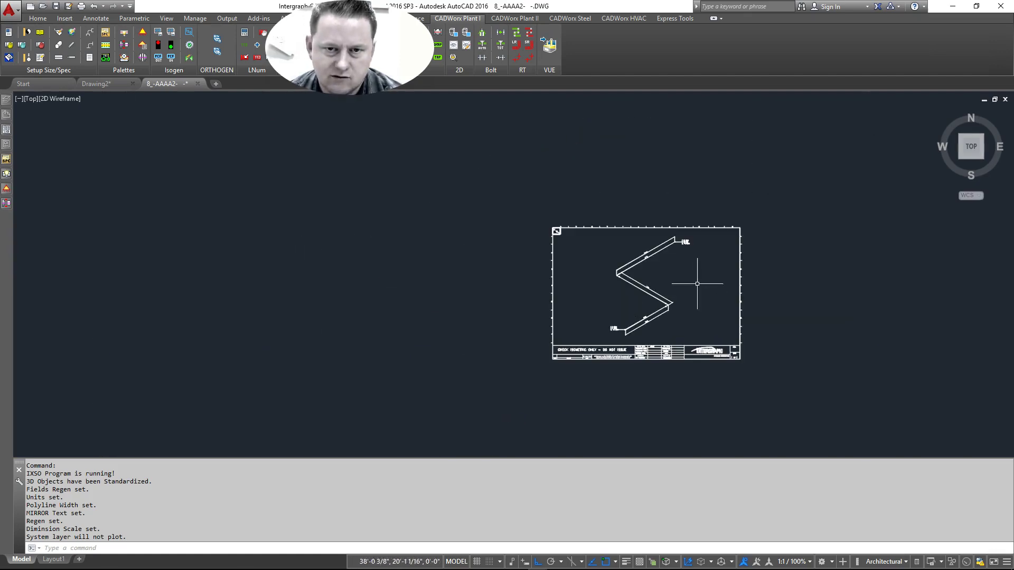
pyautogui.scroll(4, 724, 208)
pyautogui.moveTo(713, 369); pyautogui.dragTo(740, 244, button='middle')
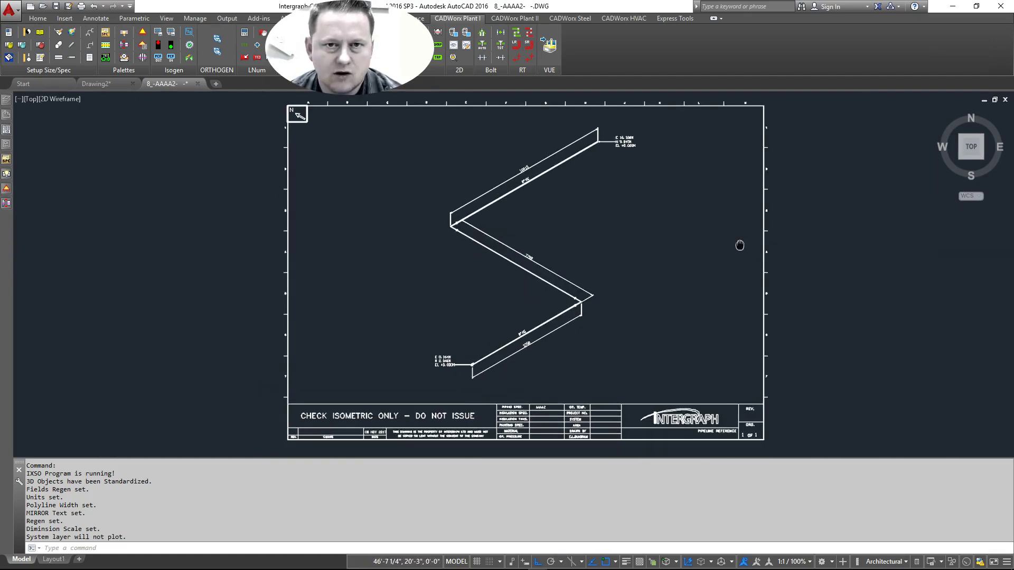
pyautogui.click(198, 84)
pyautogui.click(550, 317)
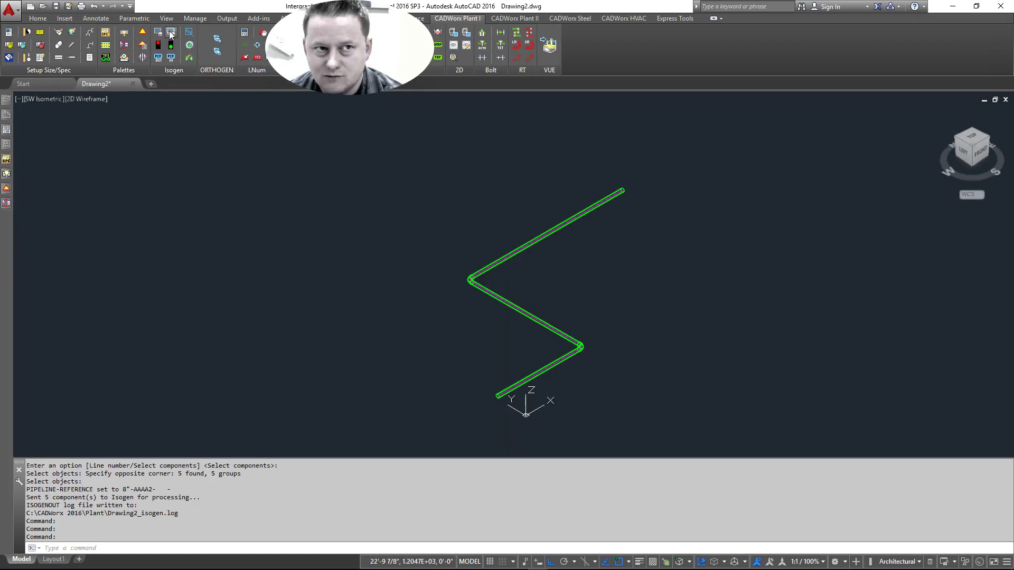
# Step: Batch-process line 8"-AAAA2- with Isogen Batch, declining to open the created isometric
pyautogui.click(171, 35)
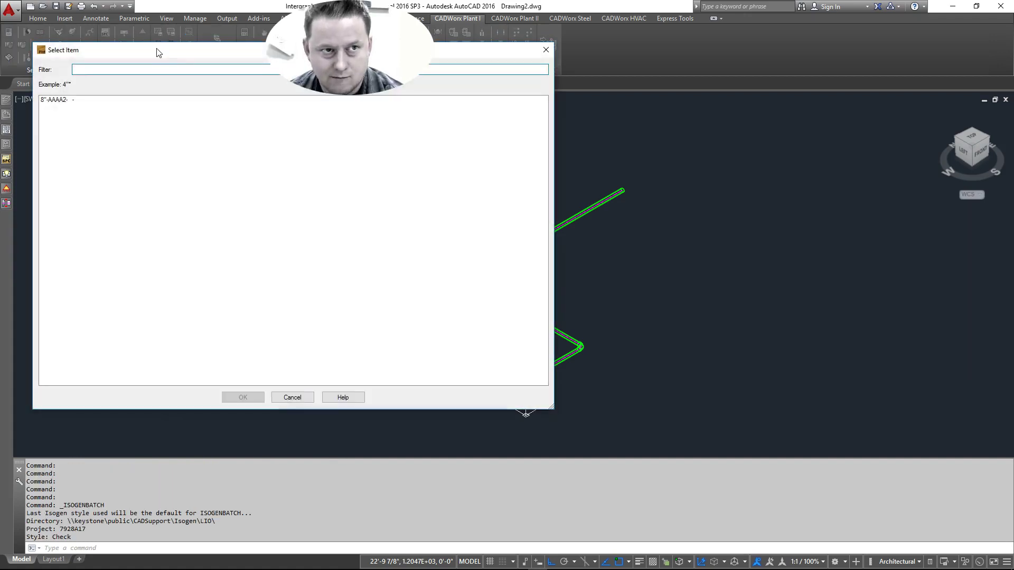
pyautogui.moveTo(156, 50); pyautogui.dragTo(378, 210)
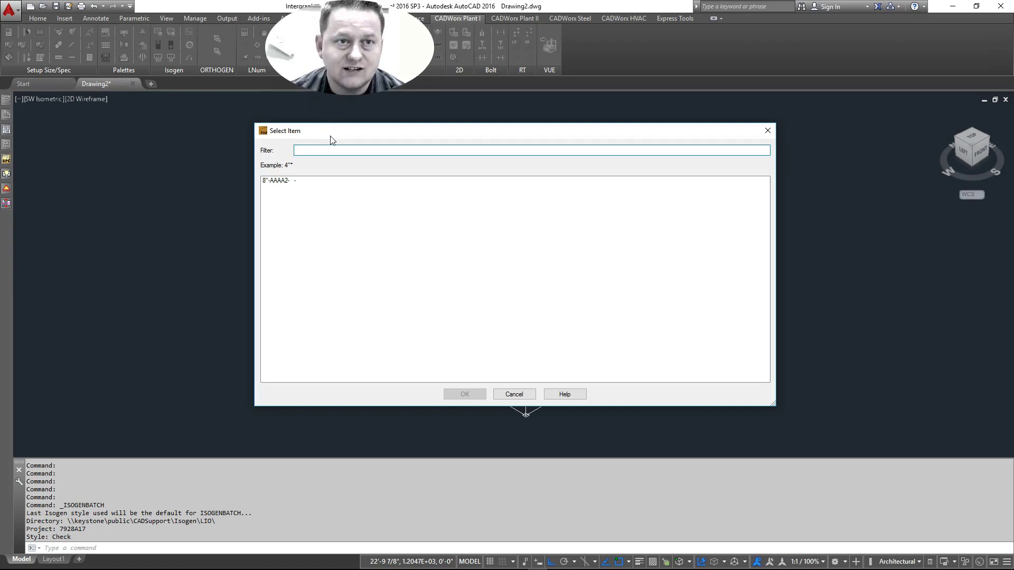
pyautogui.click(269, 181)
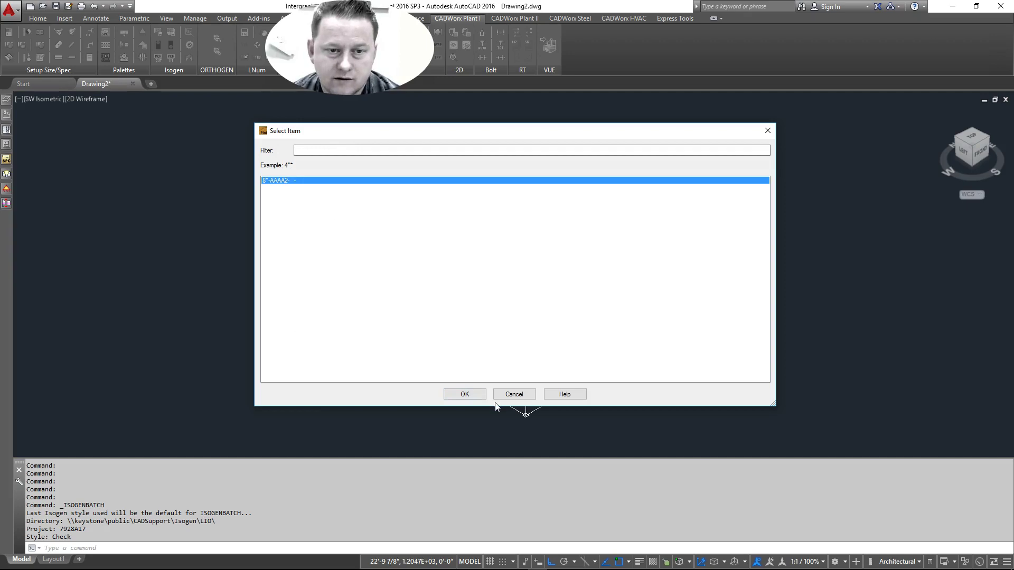
pyautogui.moveTo(474, 131); pyautogui.dragTo(801, 128)
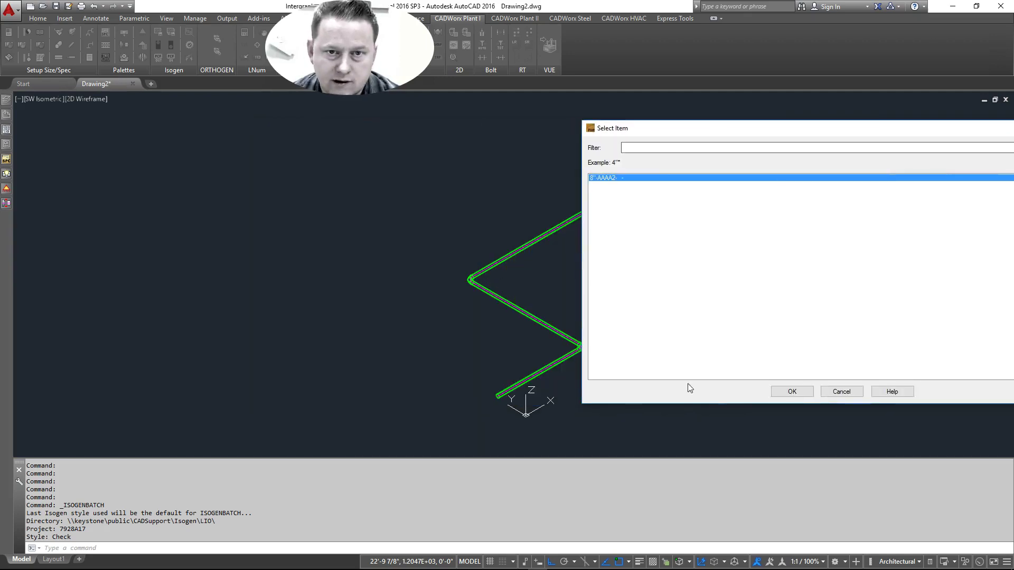
pyautogui.moveTo(740, 129); pyautogui.dragTo(499, 109)
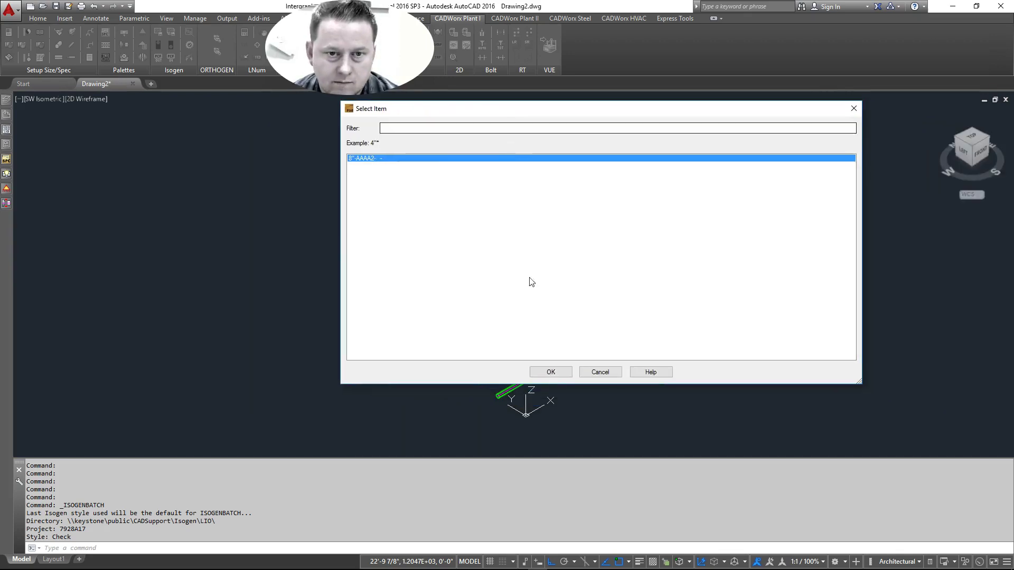
pyautogui.click(550, 372)
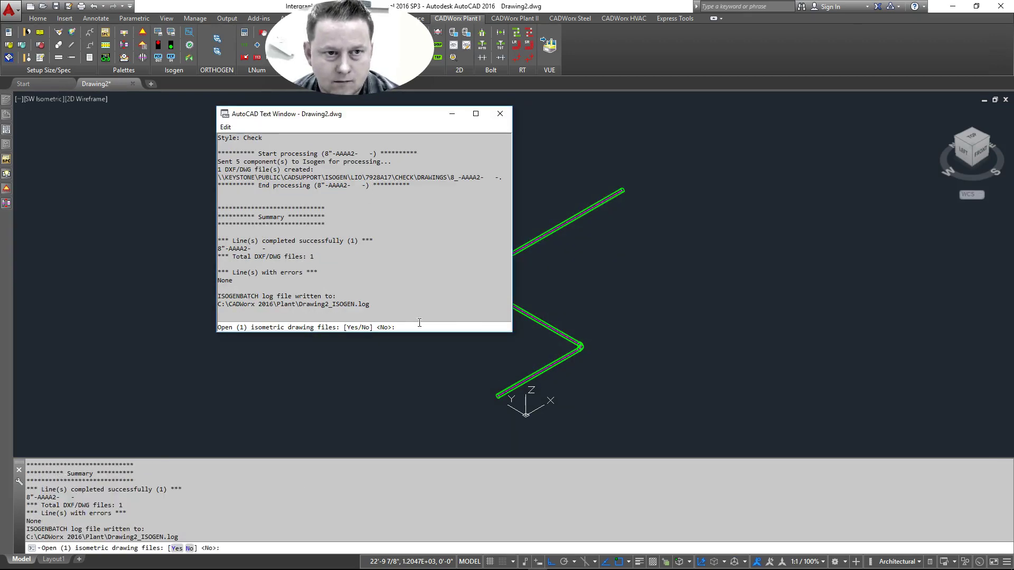
pyautogui.write('n')
pyautogui.press('Return')
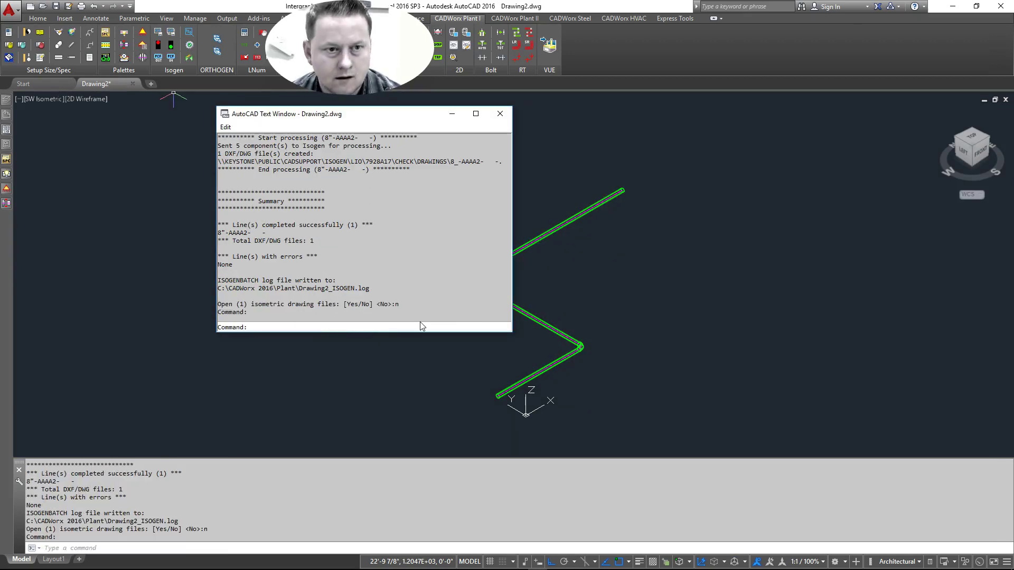
# Step: Close the batch report and route an 8" Class 150 flange onto the upper pipe end
pyautogui.click(500, 113)
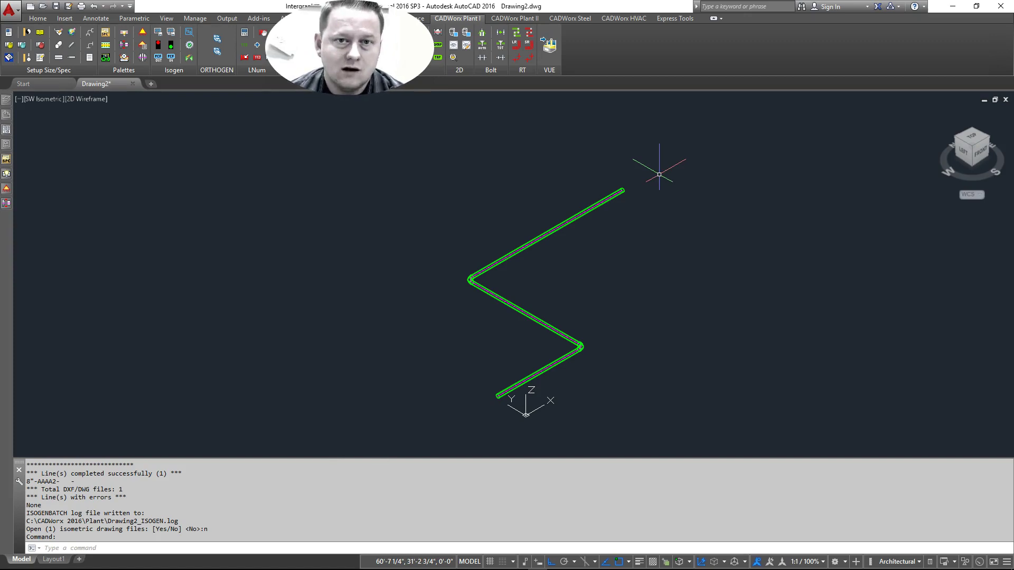
pyautogui.scroll(4, 617, 185)
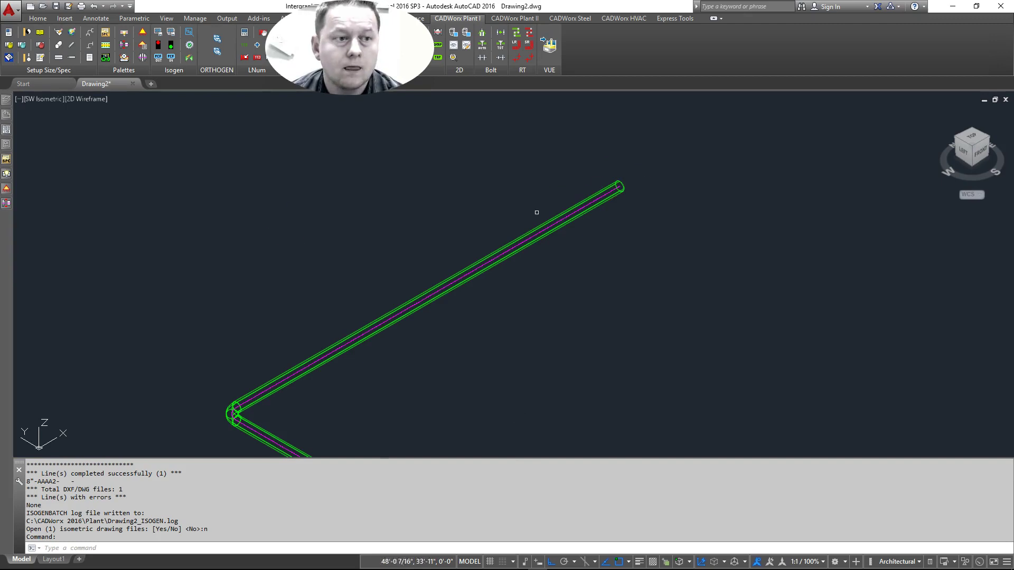
pyautogui.scroll(-4, 323, 231)
pyautogui.click(442, 217)
pyautogui.scroll(2, 457, 211)
pyautogui.click(429, 220)
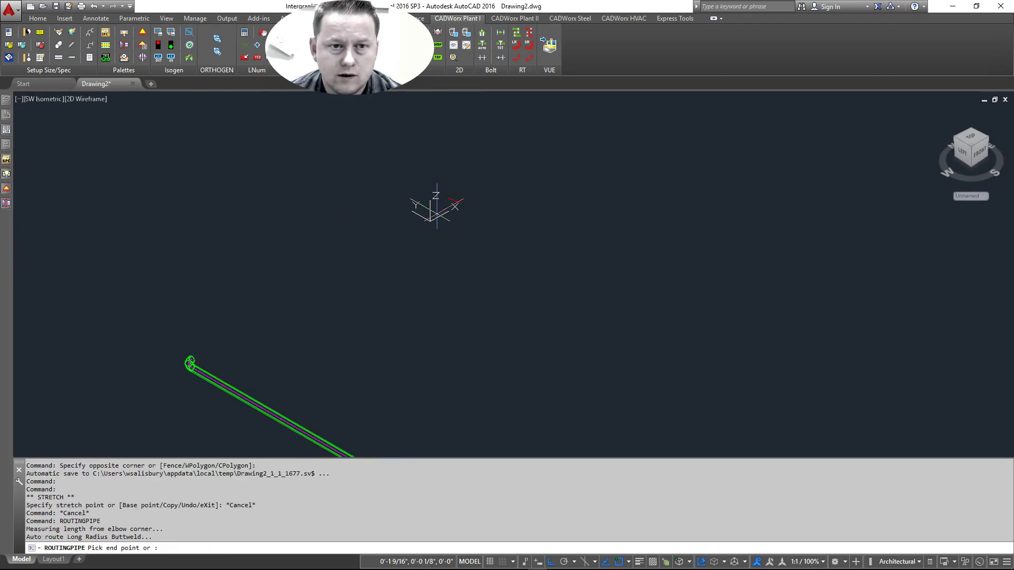
pyautogui.rightClick(463, 199)
pyautogui.click(519, 249)
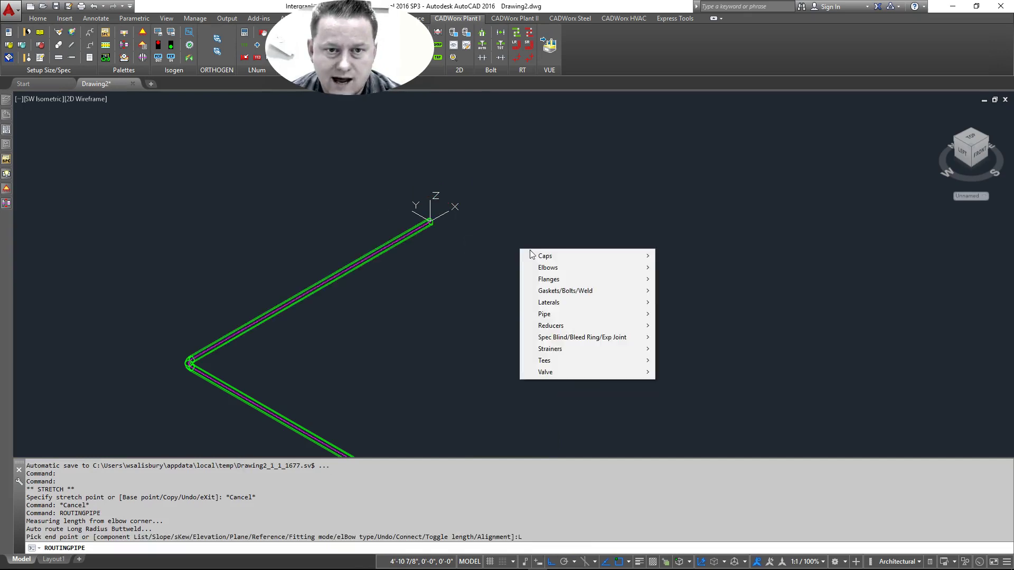
pyautogui.moveTo(591, 282)
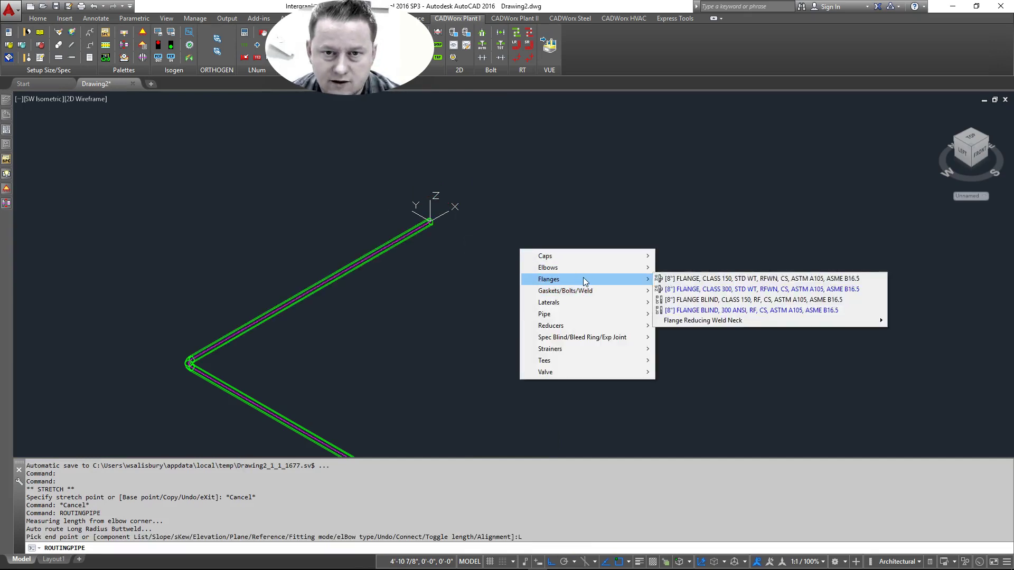
pyautogui.click(689, 278)
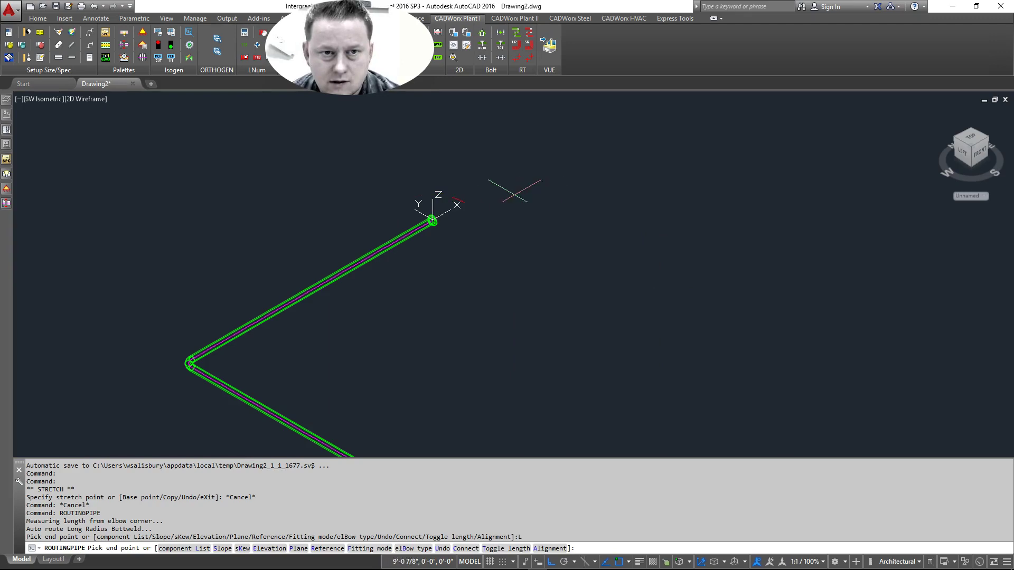
# Step: Insert a flanged ball valve there, setting its topworks direction and accepting the default gear direction
pyautogui.scroll(3, 457, 195)
pyautogui.rightClick(463, 197)
pyautogui.click(512, 243)
pyautogui.moveTo(607, 368)
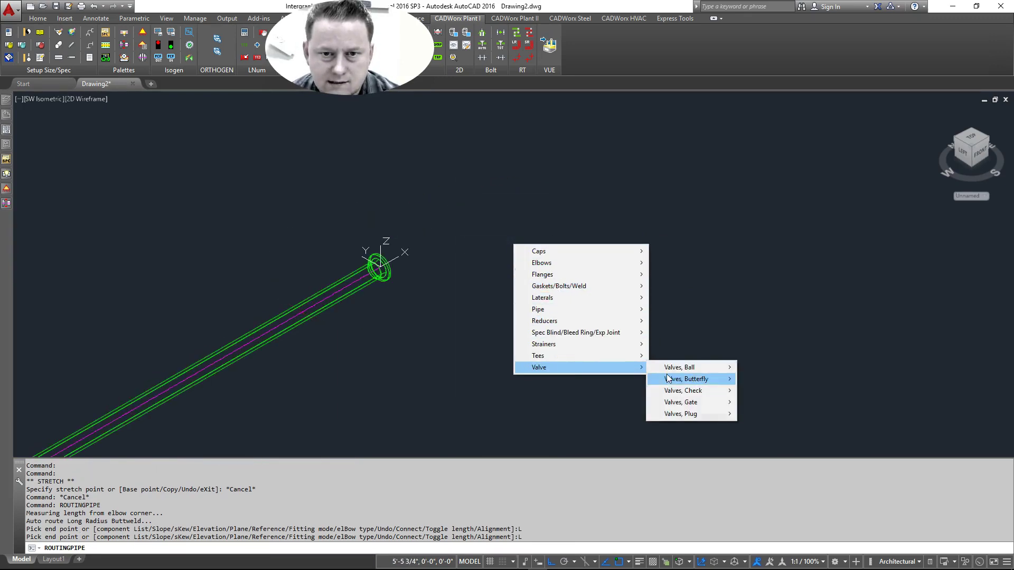
pyautogui.moveTo(697, 368)
pyautogui.click(806, 368)
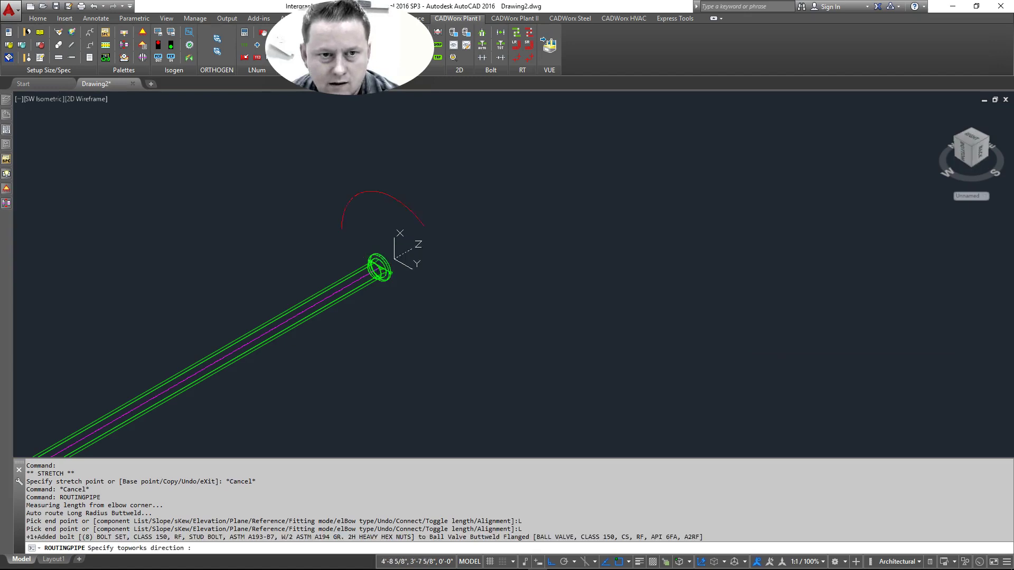
pyautogui.rightClick(533, 191)
pyautogui.click(506, 167)
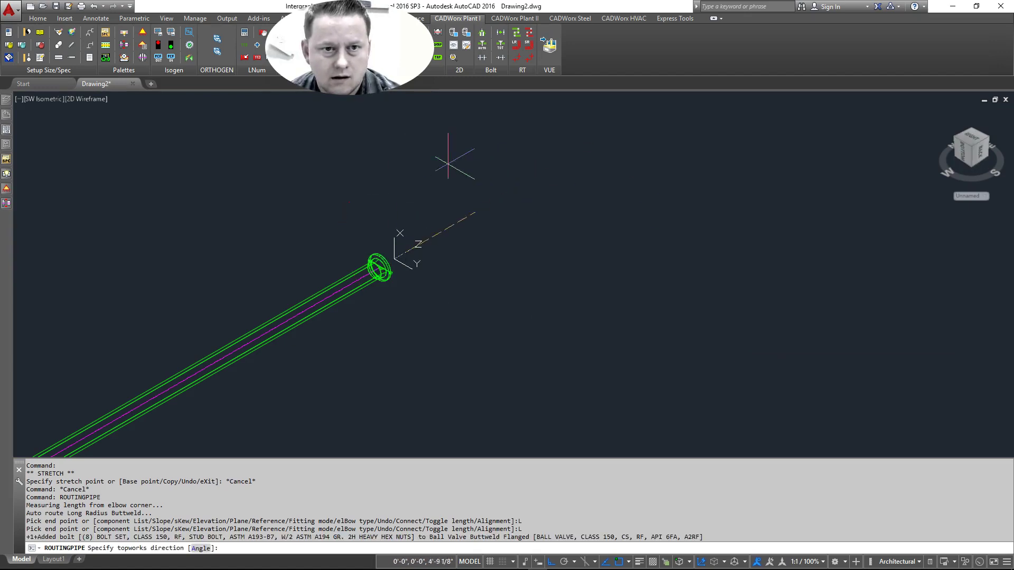
pyautogui.click(403, 240)
pyautogui.scroll(-3, 529, 176)
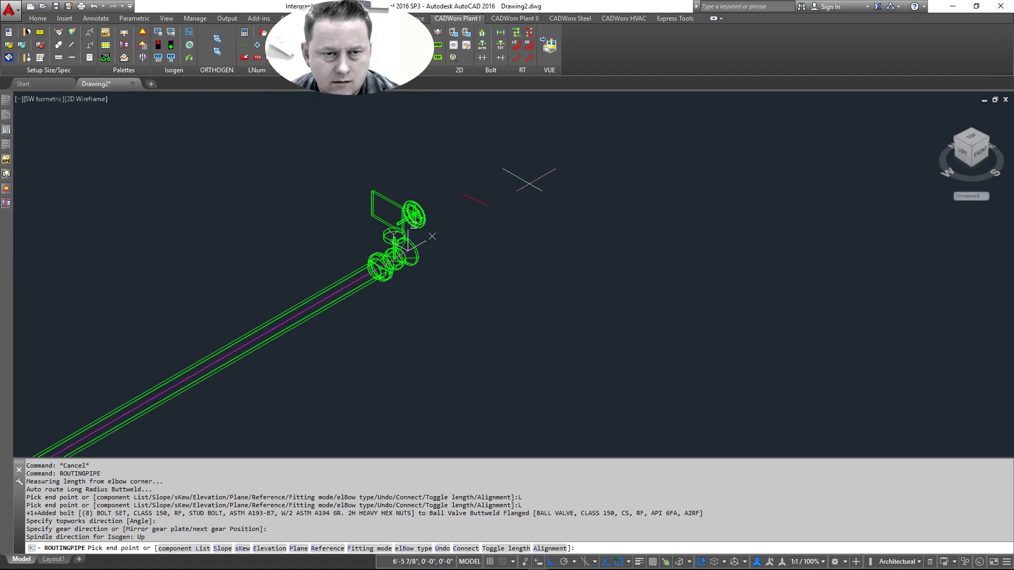
pyautogui.rightClick(532, 182)
pyautogui.click(544, 188)
pyautogui.scroll(-3, 652, 187)
pyautogui.scroll(10, 590, 196)
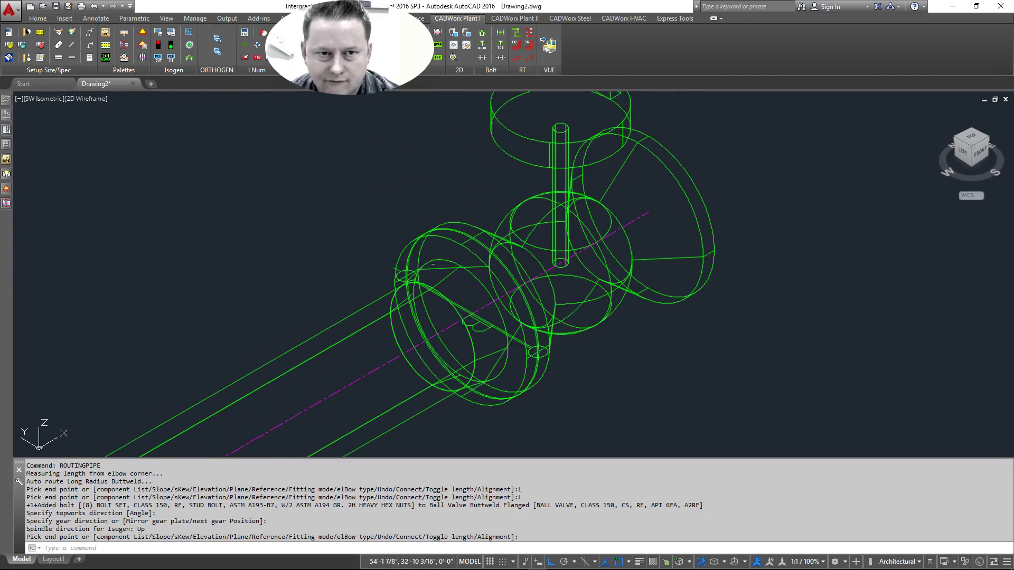
# Step: End routing and set the ball valve's Line number to 8"-AAAA2-1008 in Component Edit
pyautogui.press('Return')
pyautogui.click(464, 224)
pyautogui.doubleClick(464, 224)
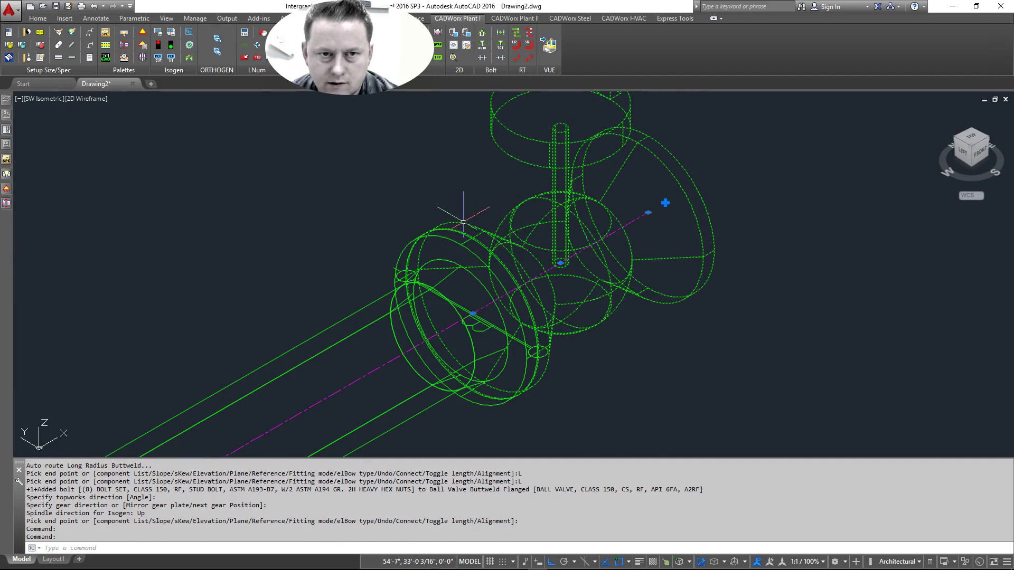
pyautogui.moveTo(343, 142); pyautogui.dragTo(650, 151)
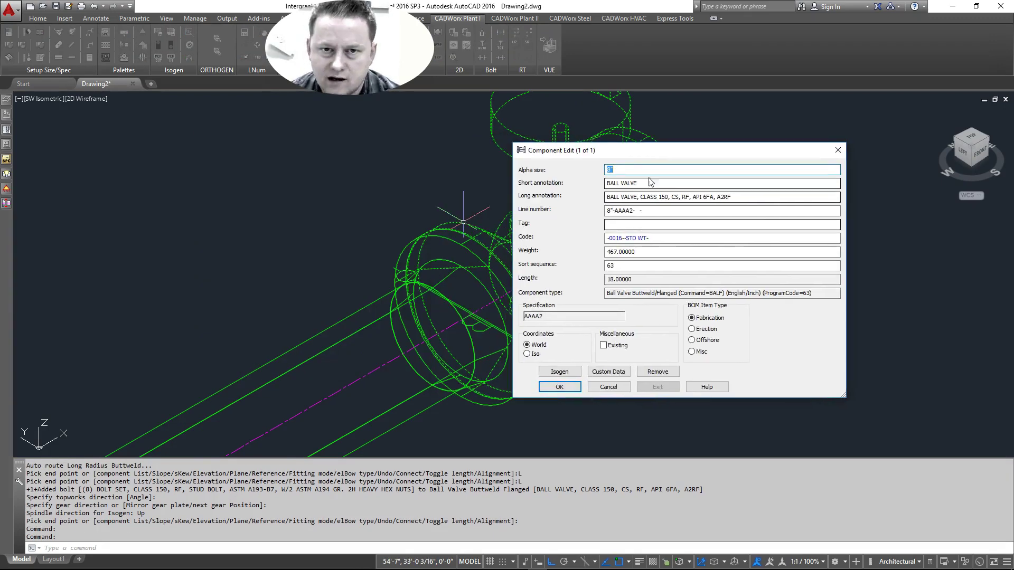
pyautogui.click(636, 210)
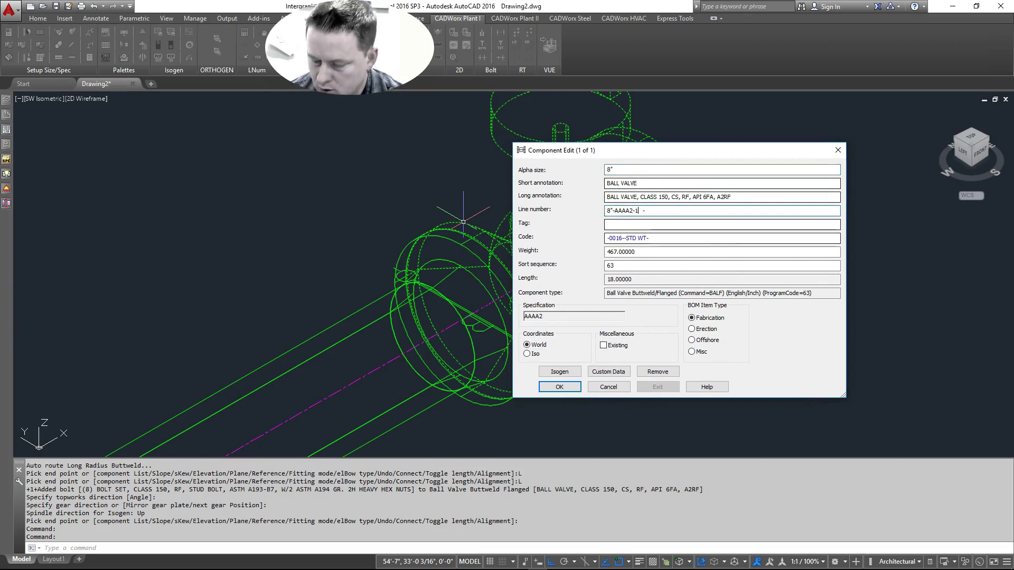
pyautogui.click(559, 387)
pyautogui.scroll(-6, 633, 206)
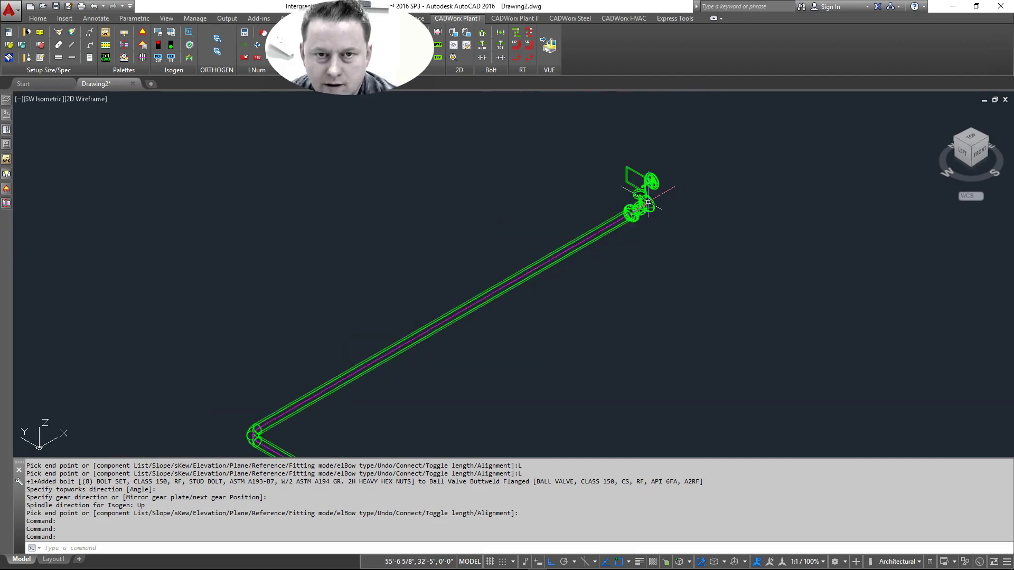
pyautogui.scroll(-3, 723, 400)
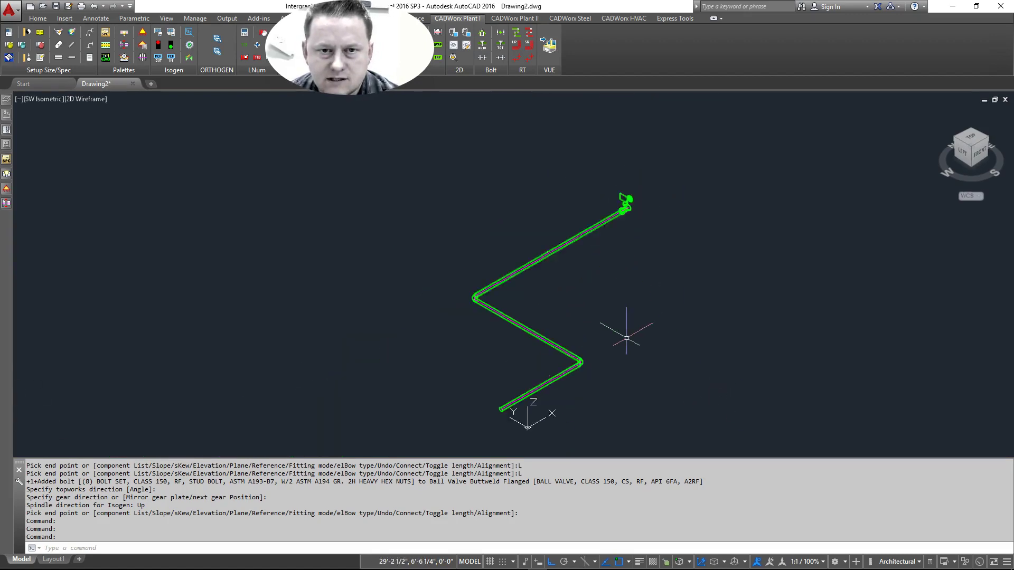
pyautogui.scroll(3, 616, 335)
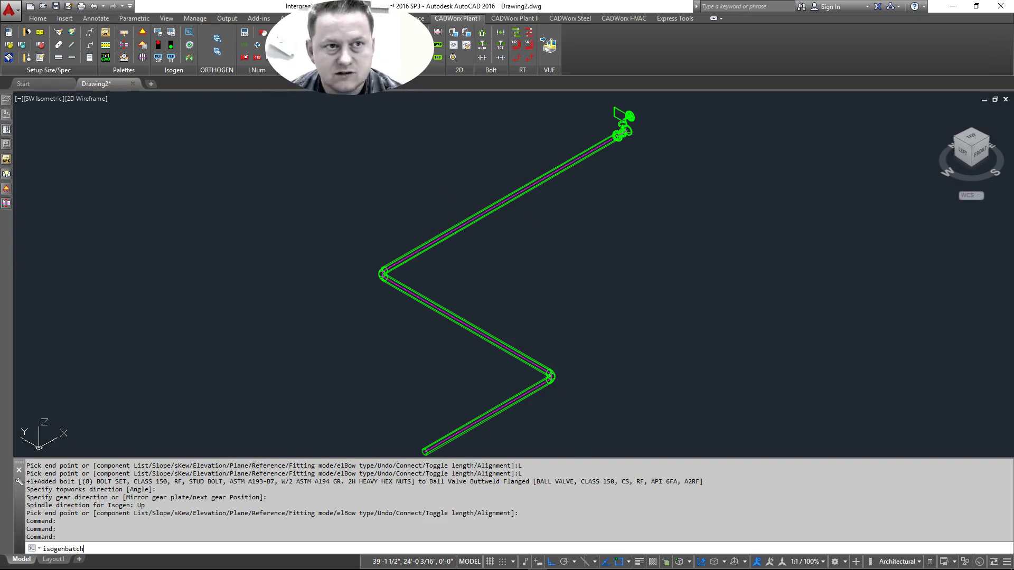
# Step: Run ISOGENBATCH on line 8"-AAAA2- (9 components) and open the resulting isometric DWG
pyautogui.press('Return')
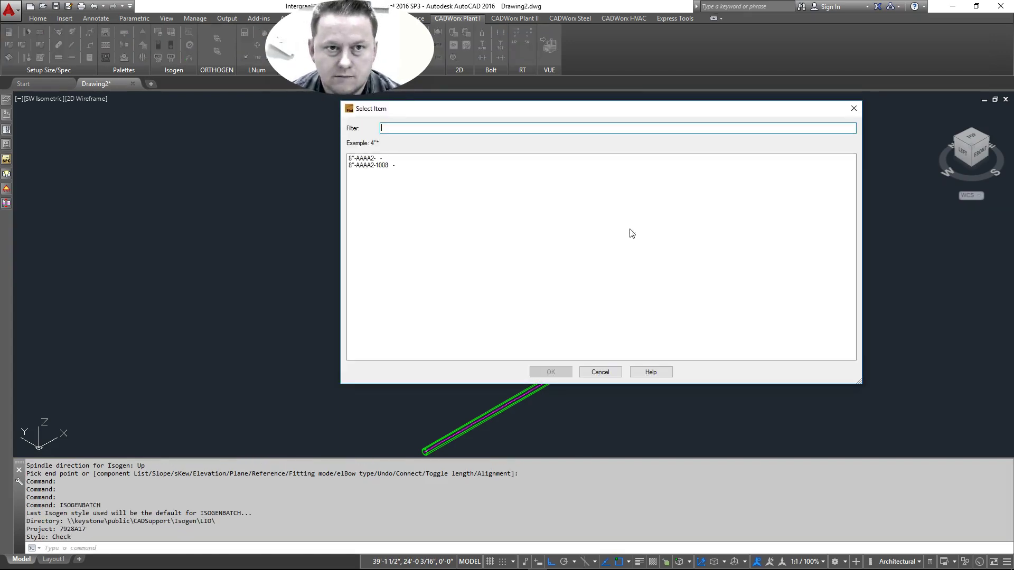
pyautogui.click(371, 160)
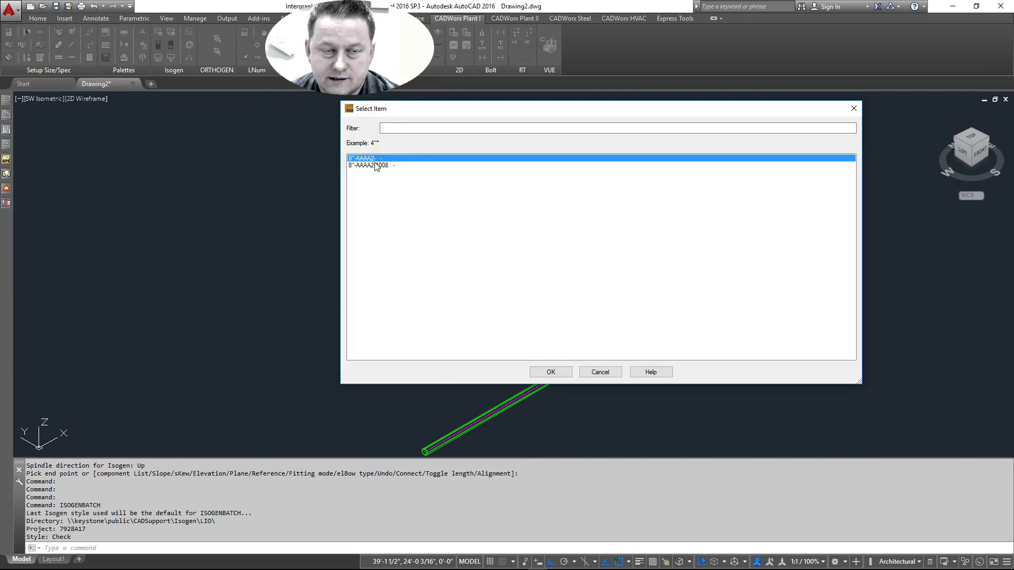
pyautogui.click(549, 371)
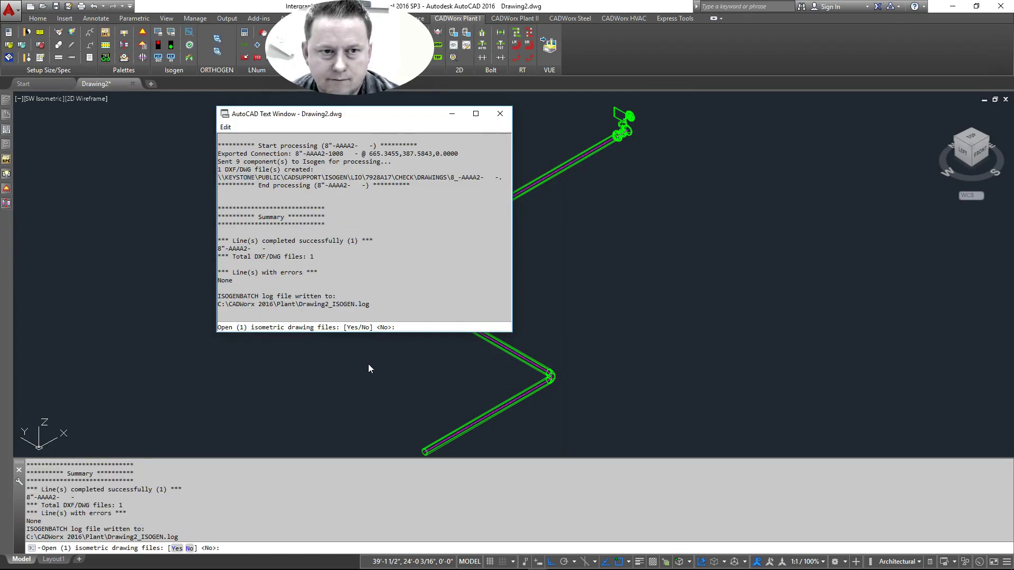
pyautogui.write('y')
pyautogui.press('Return')
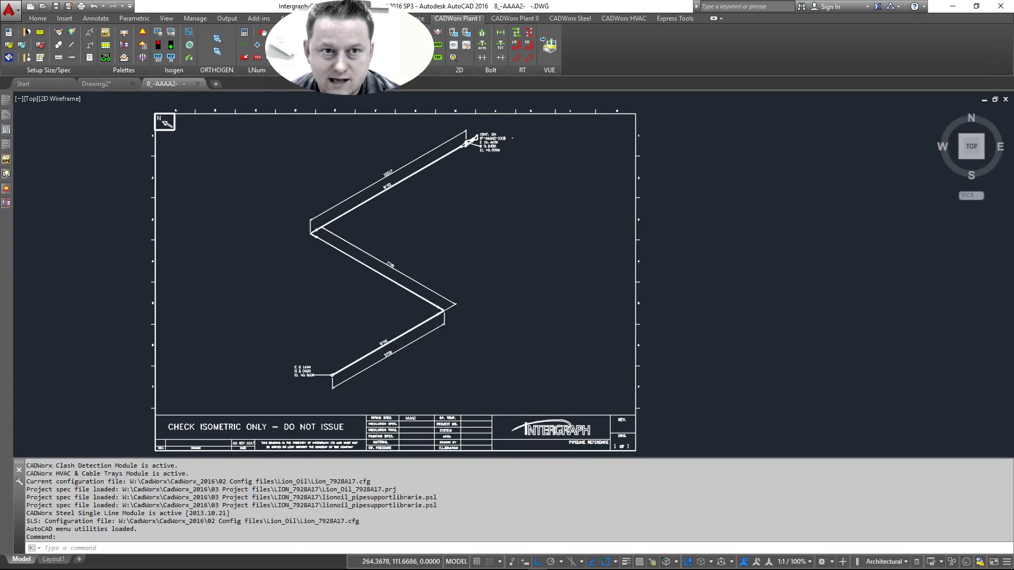
pyautogui.scroll(10, 464, 143)
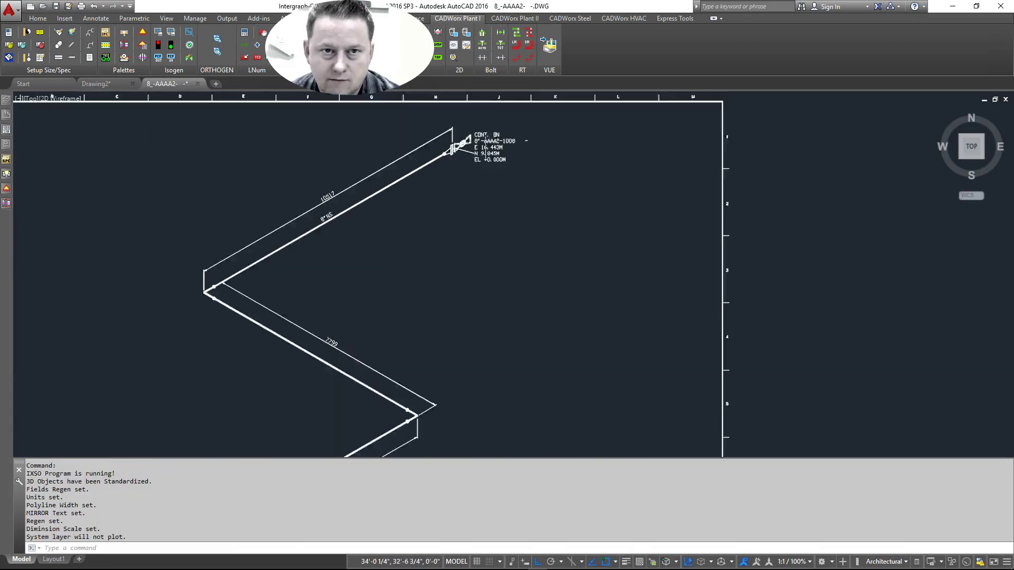
pyautogui.scroll(-5, 446, 296)
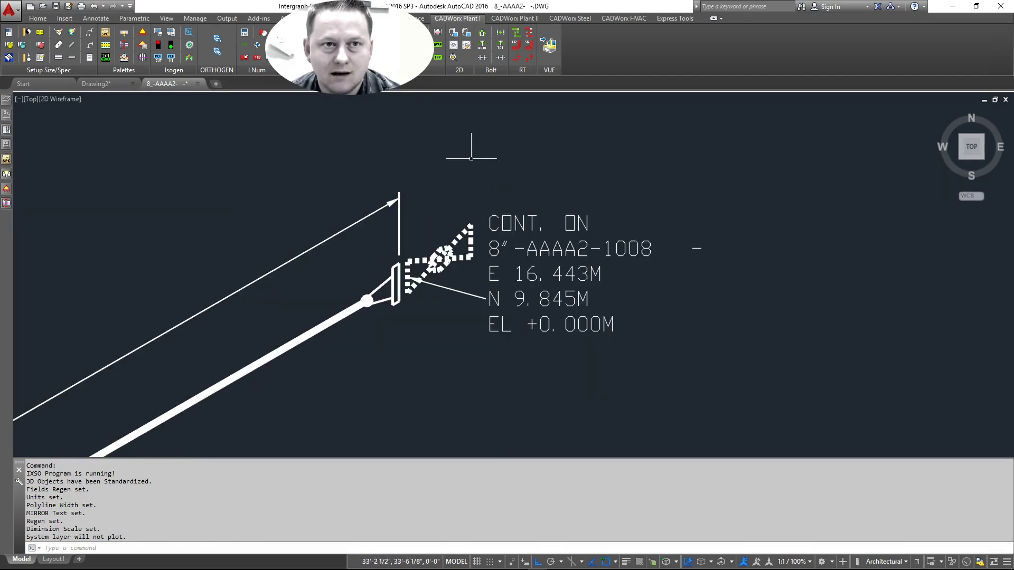
pyautogui.scroll(3, 412, 270)
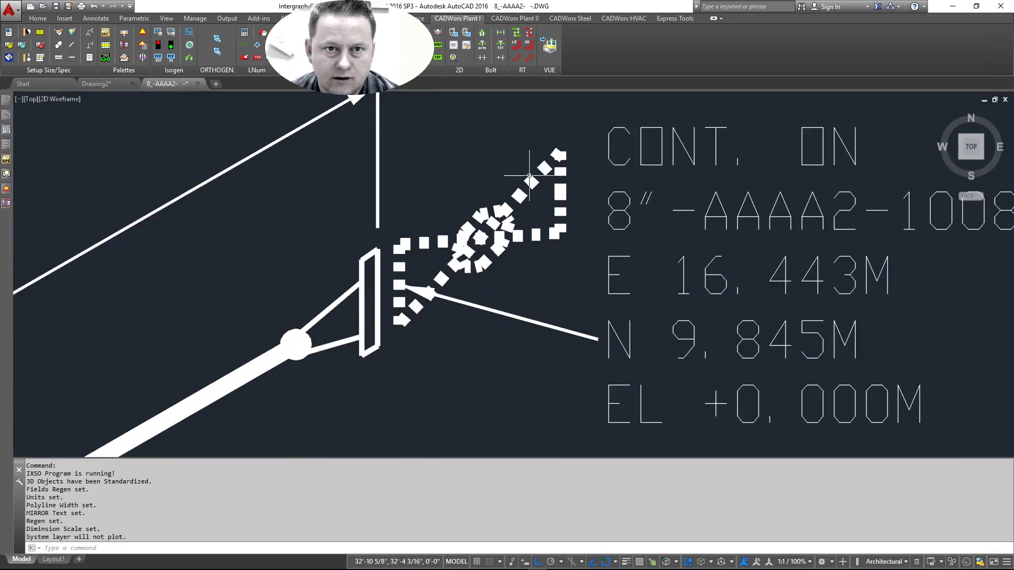
pyautogui.scroll(-3, 491, 261)
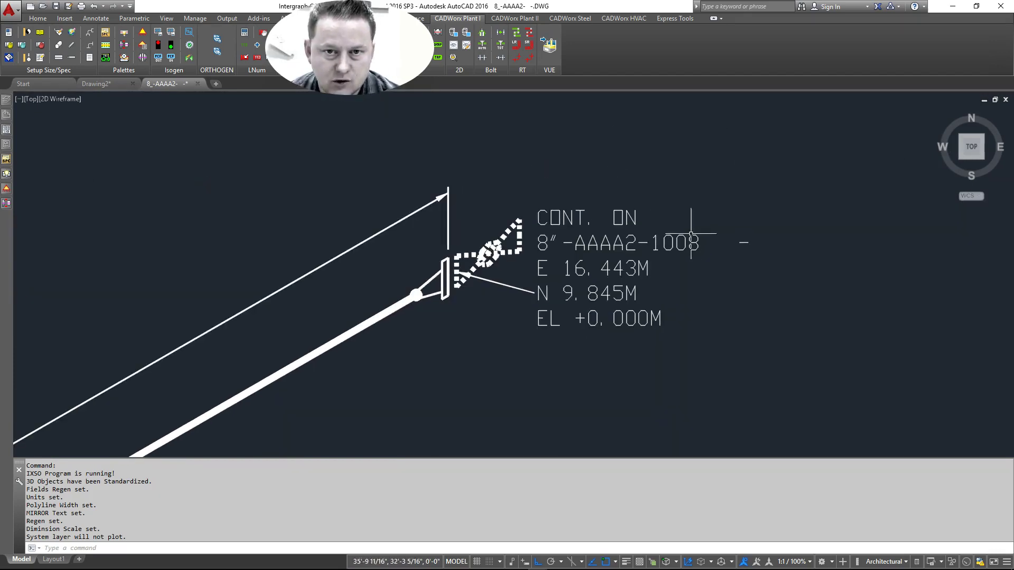
pyautogui.scroll(-3, 584, 229)
pyautogui.scroll(3, 570, 232)
pyautogui.scroll(-5, 554, 222)
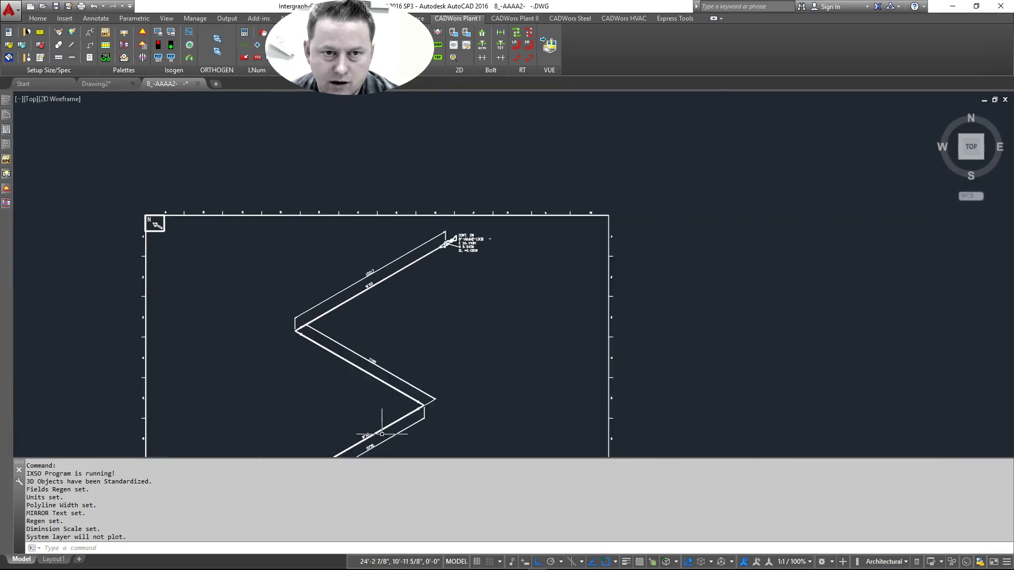
pyautogui.scroll(6, 451, 240)
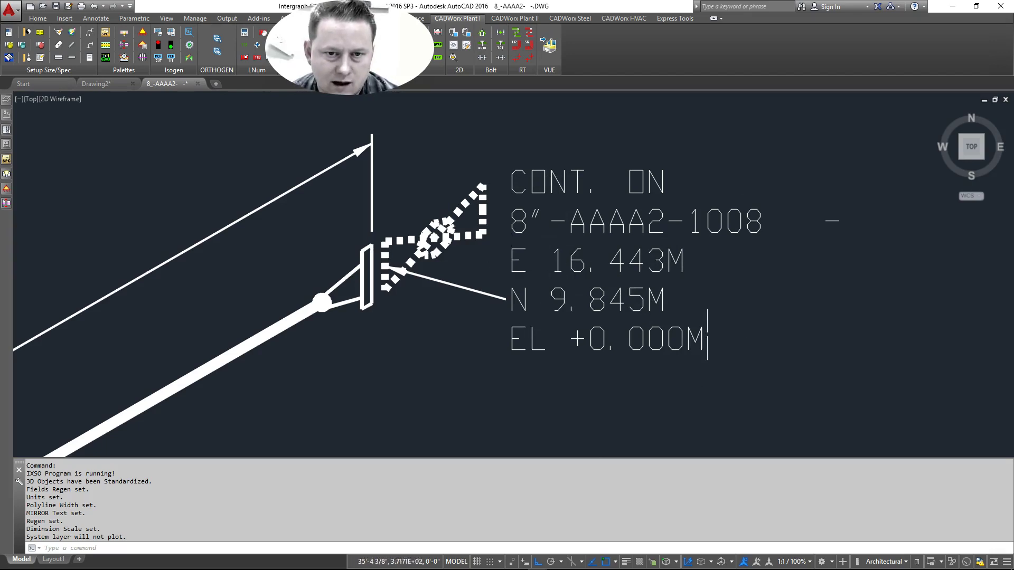
pyautogui.scroll(-8, 640, 247)
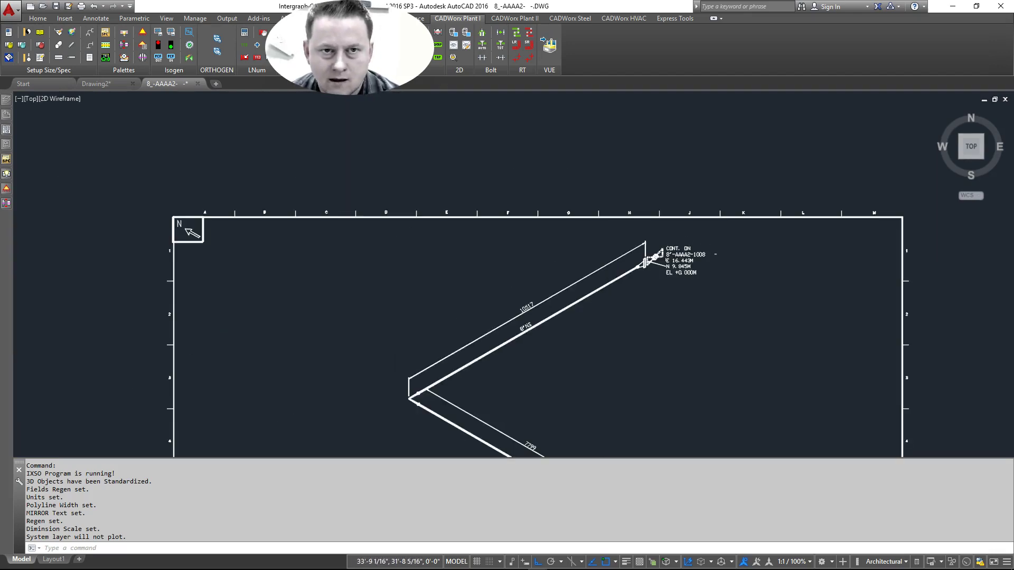
pyautogui.middleClick(657, 369)
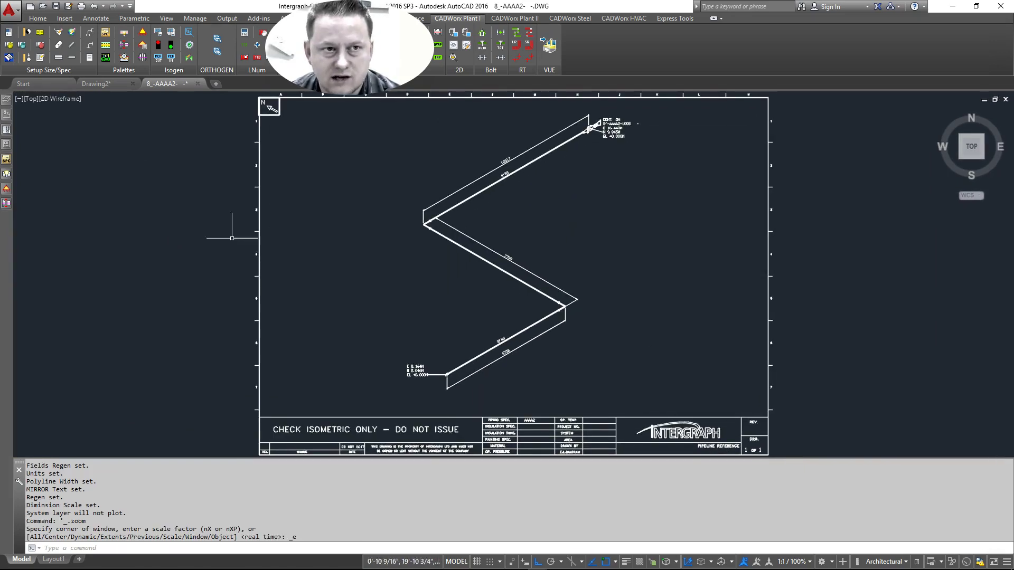
pyautogui.click(197, 84)
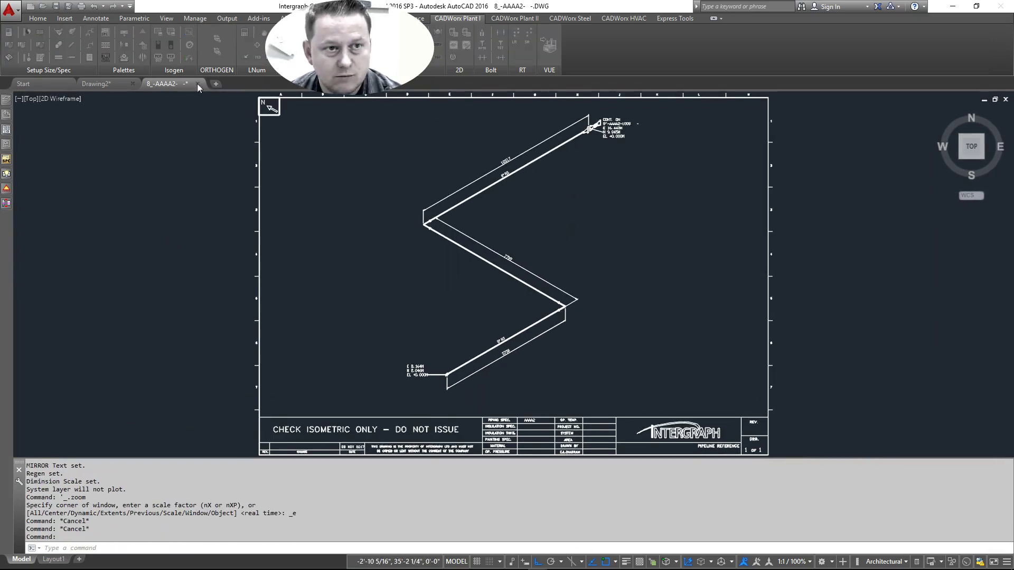
# Step: Close the check isometric without saving, then erase the ball valve in Drawing2, leaving the flange
pyautogui.click(552, 317)
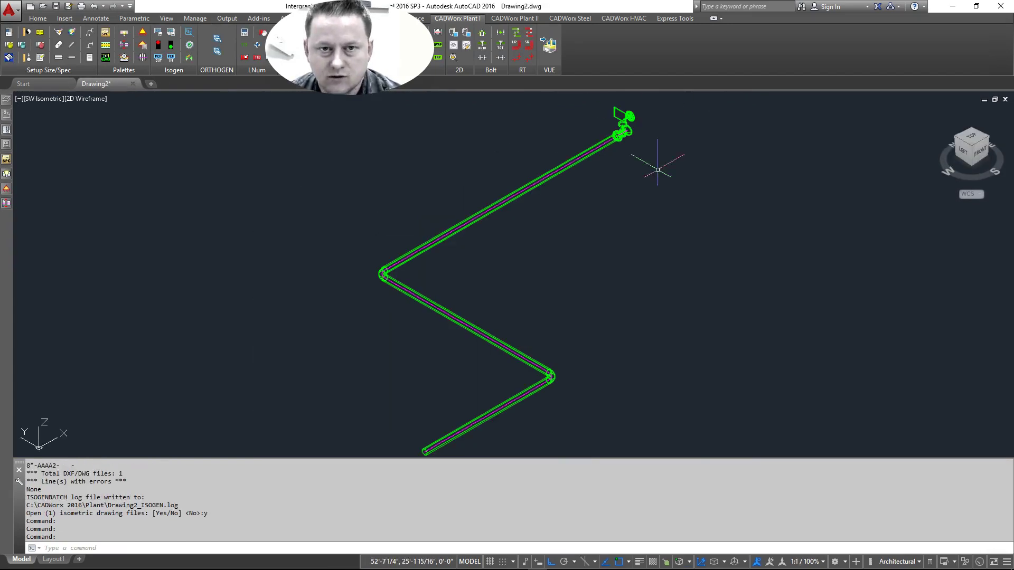
pyautogui.scroll(-3, 656, 158)
pyautogui.scroll(4, 640, 169)
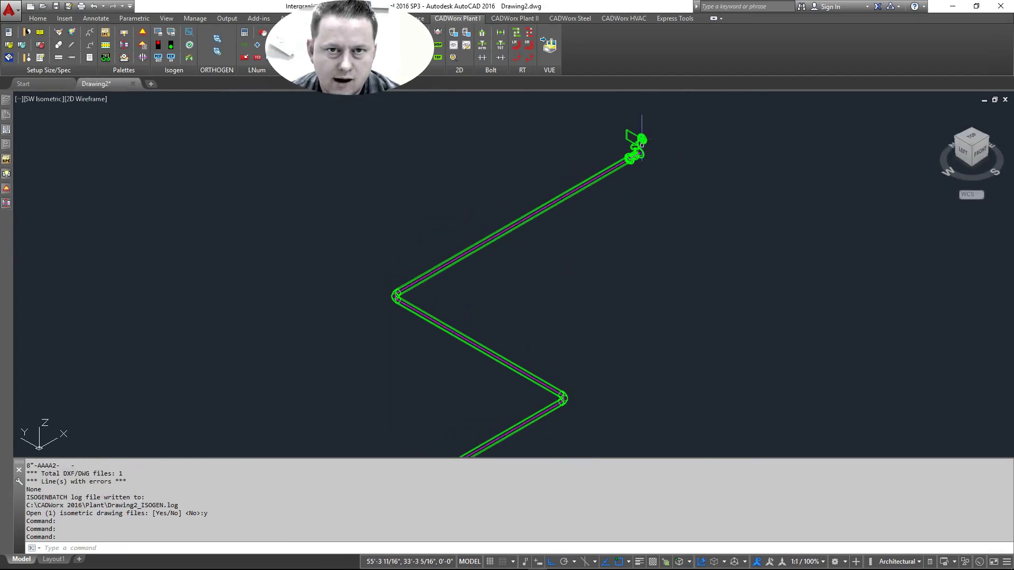
pyautogui.scroll(5, 654, 150)
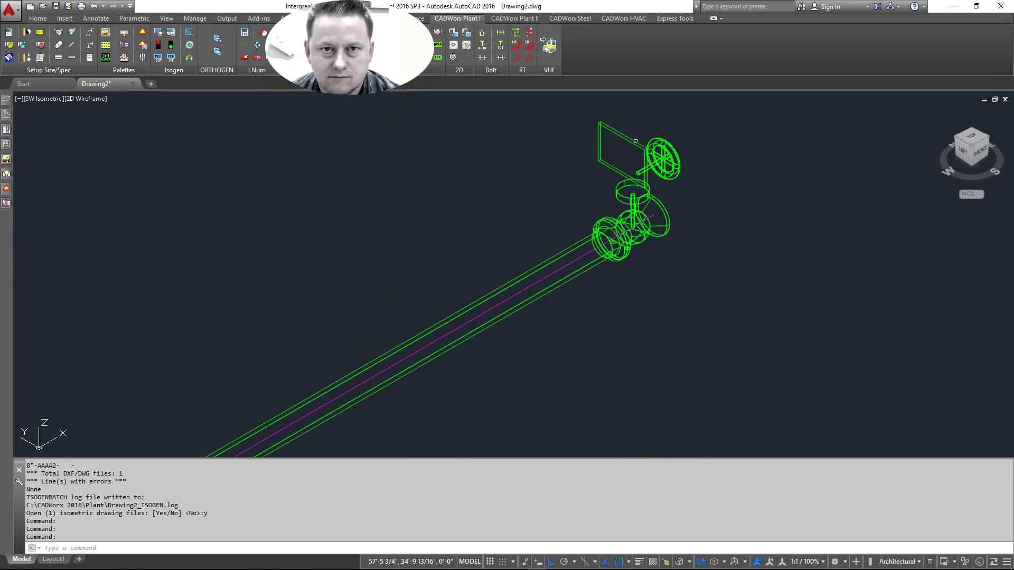
pyautogui.click(620, 137)
pyautogui.press('Delete')
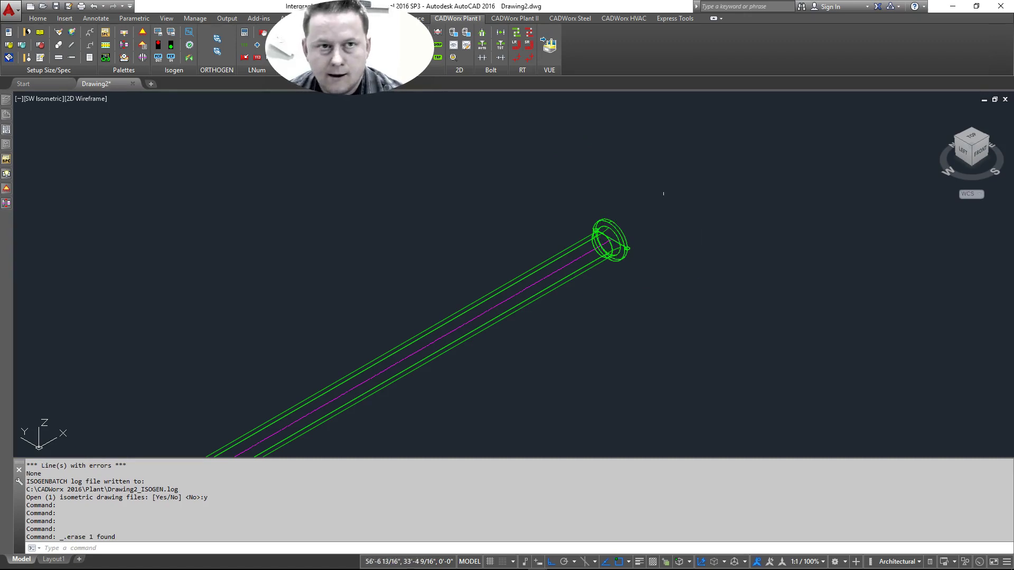